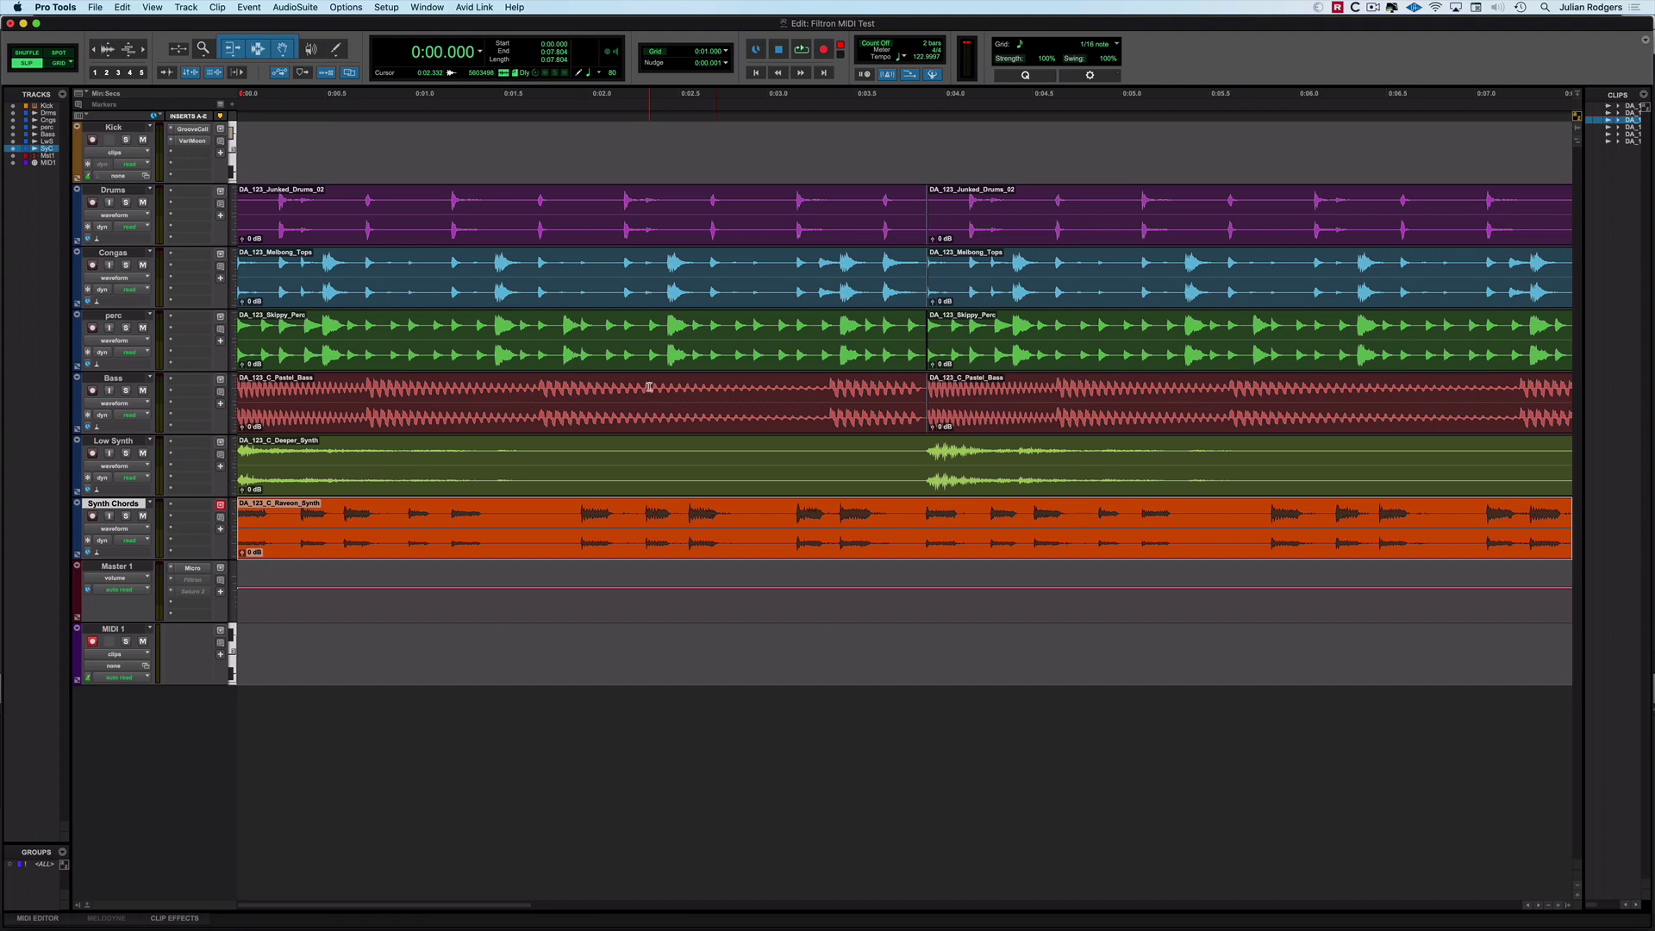
Play the session, open Micro on Master 1, and route MIDI 1 to Micro on channel 1.
key(super+equal)
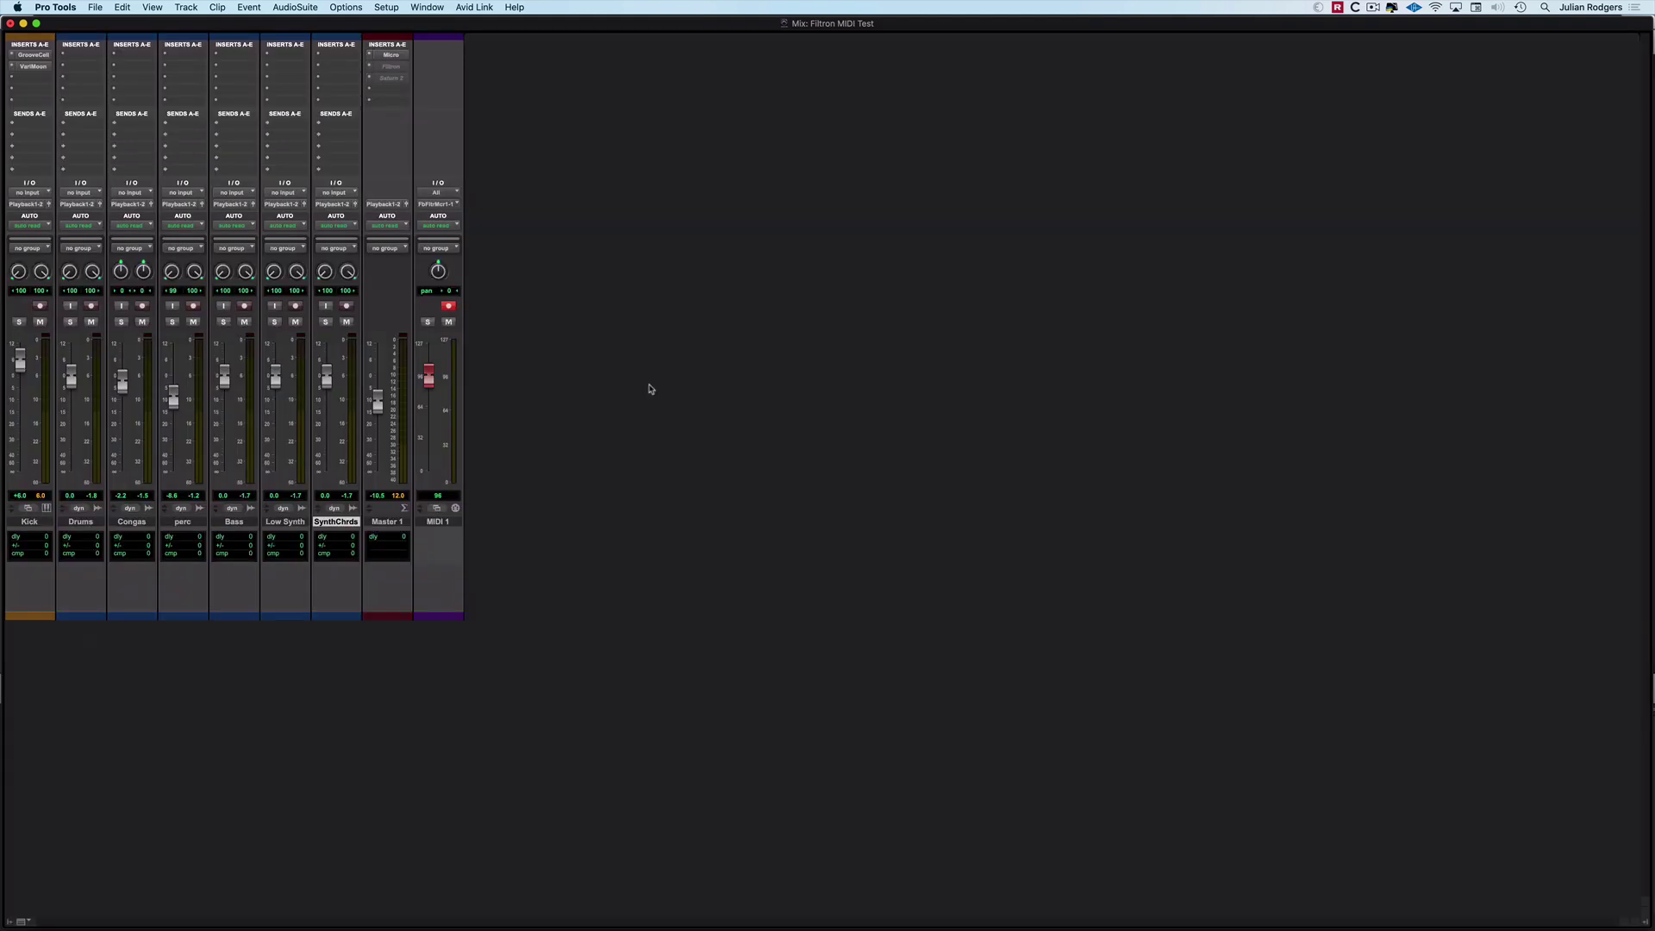
key(space)
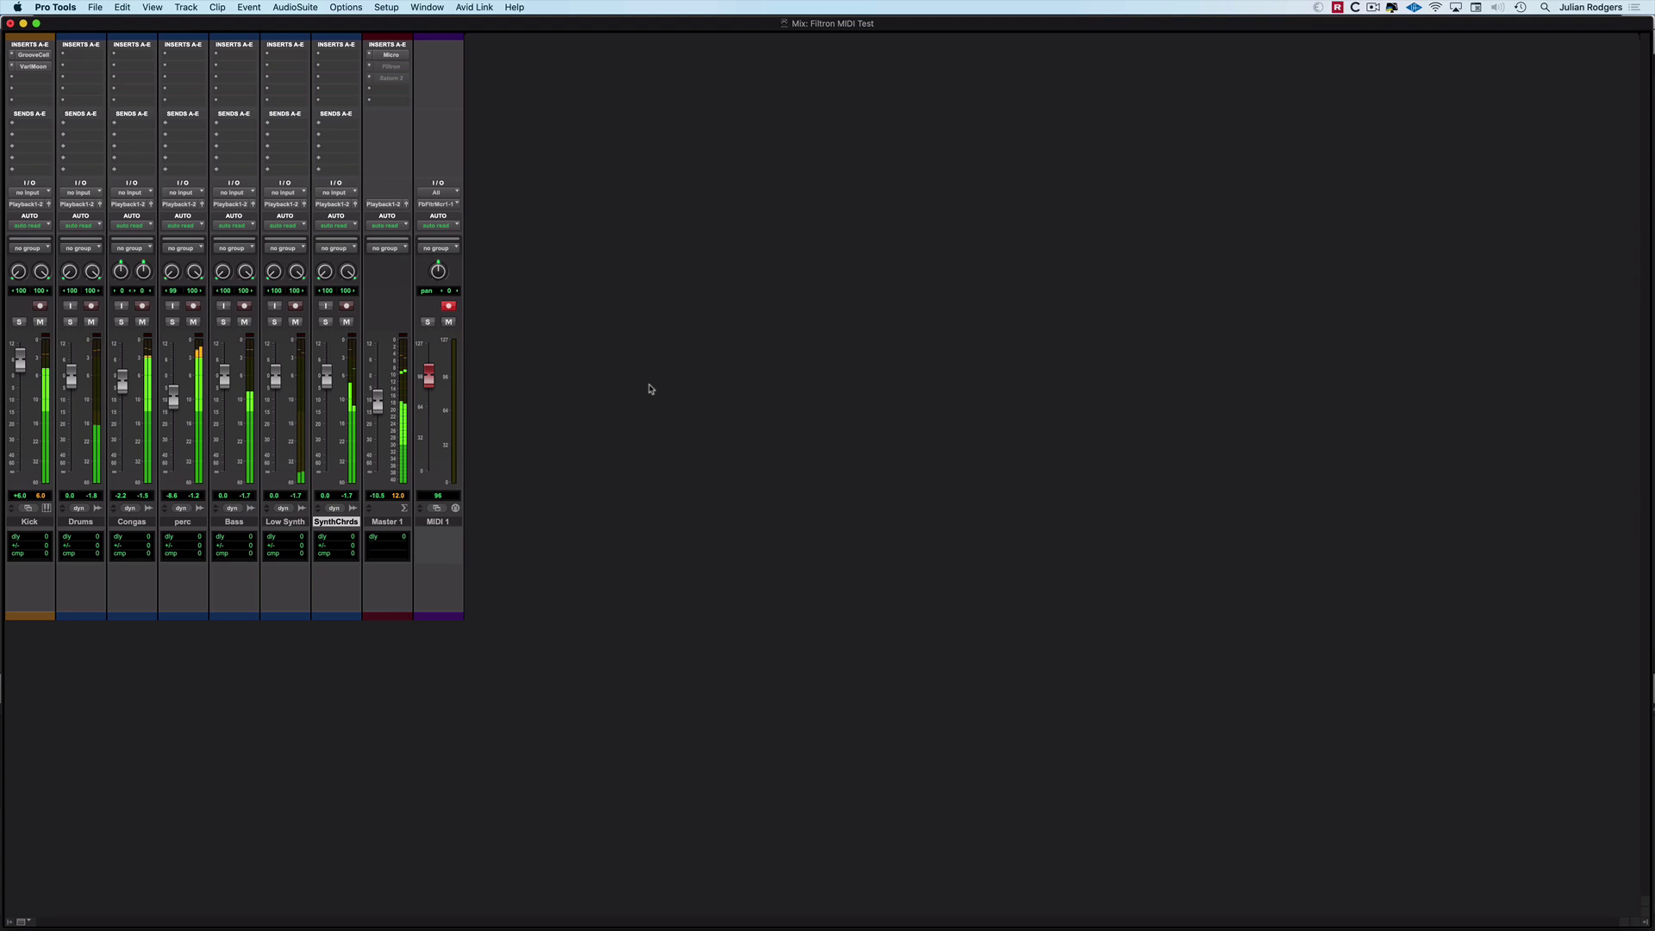
click(390, 56)
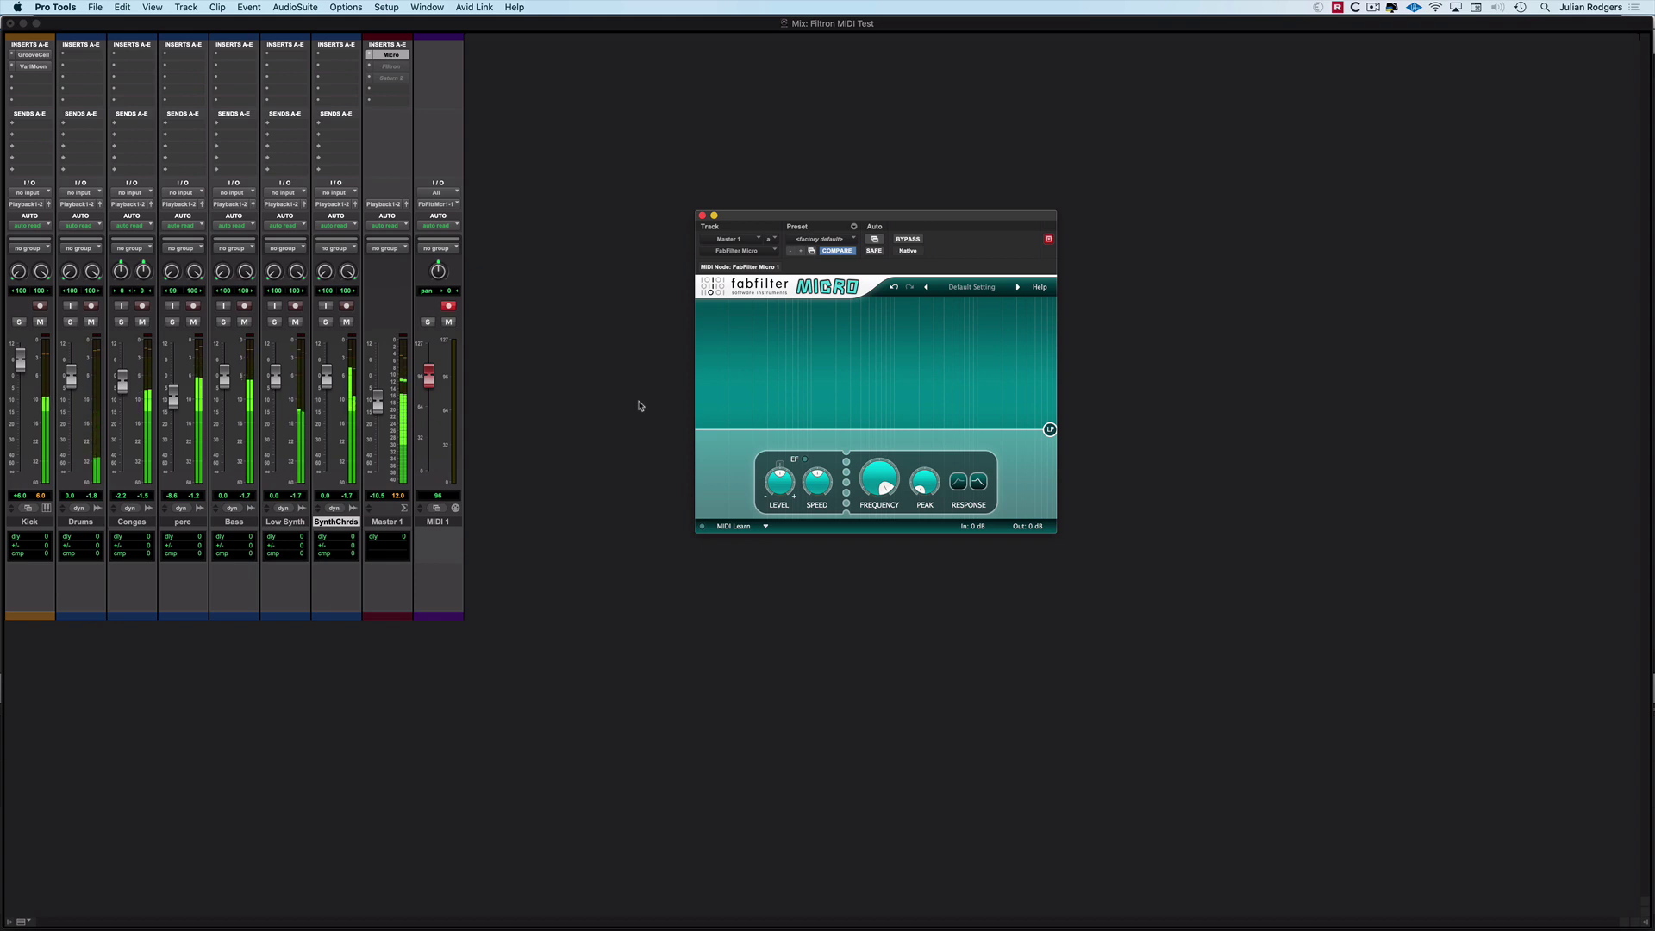
mouse_move(879, 483)
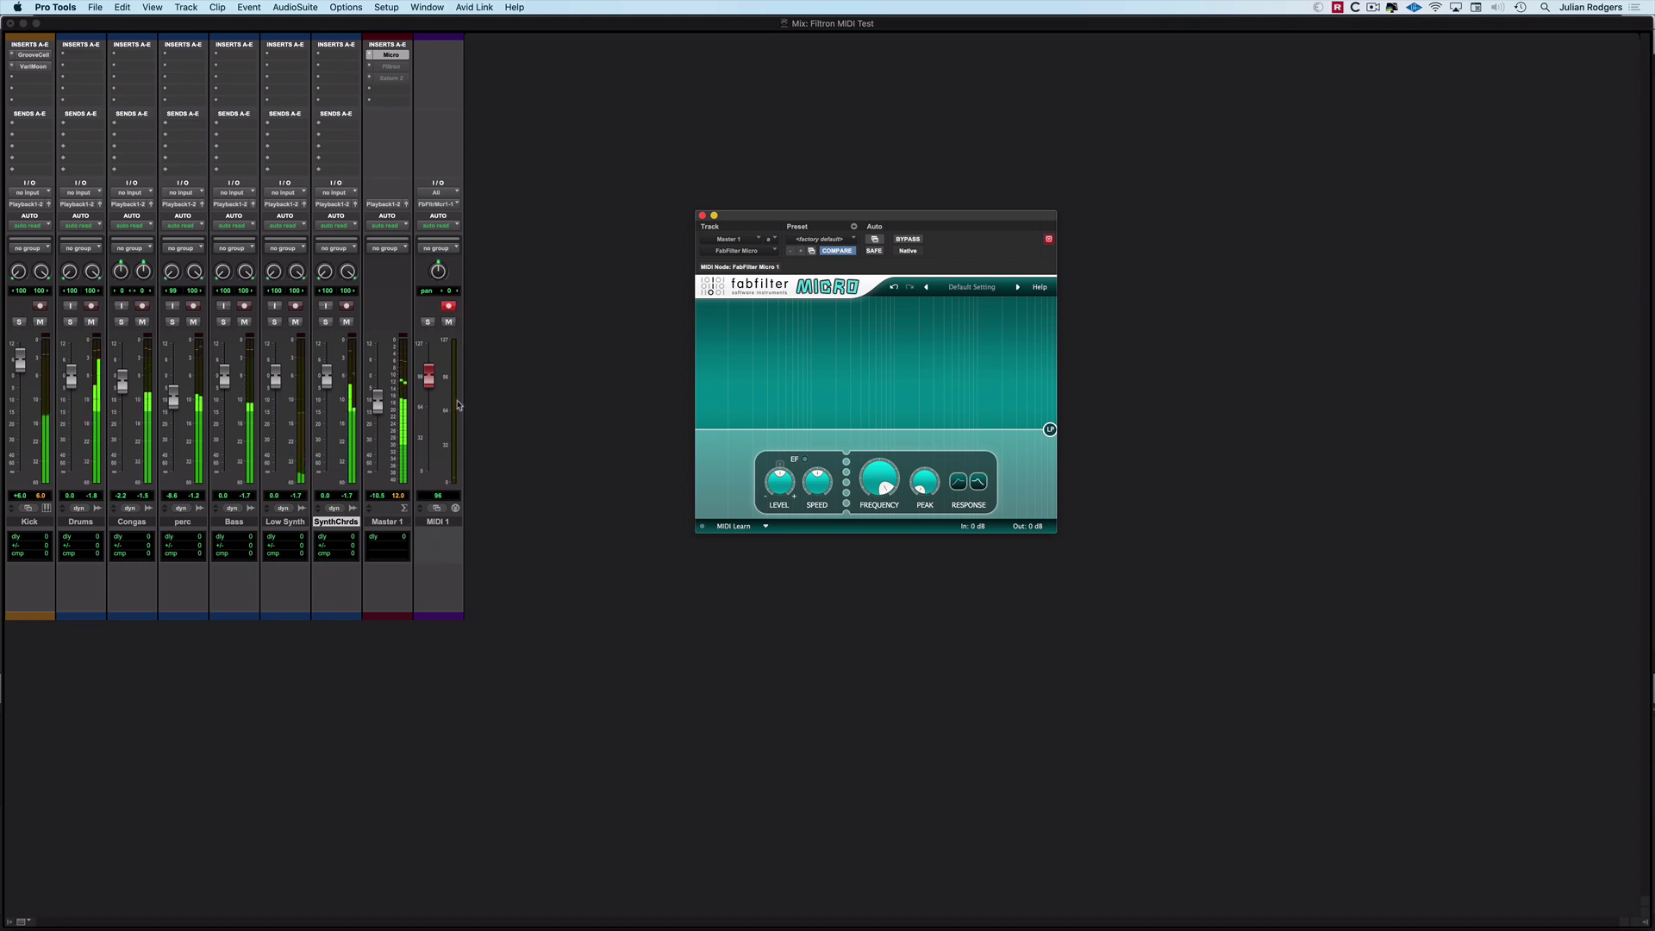
click(440, 203)
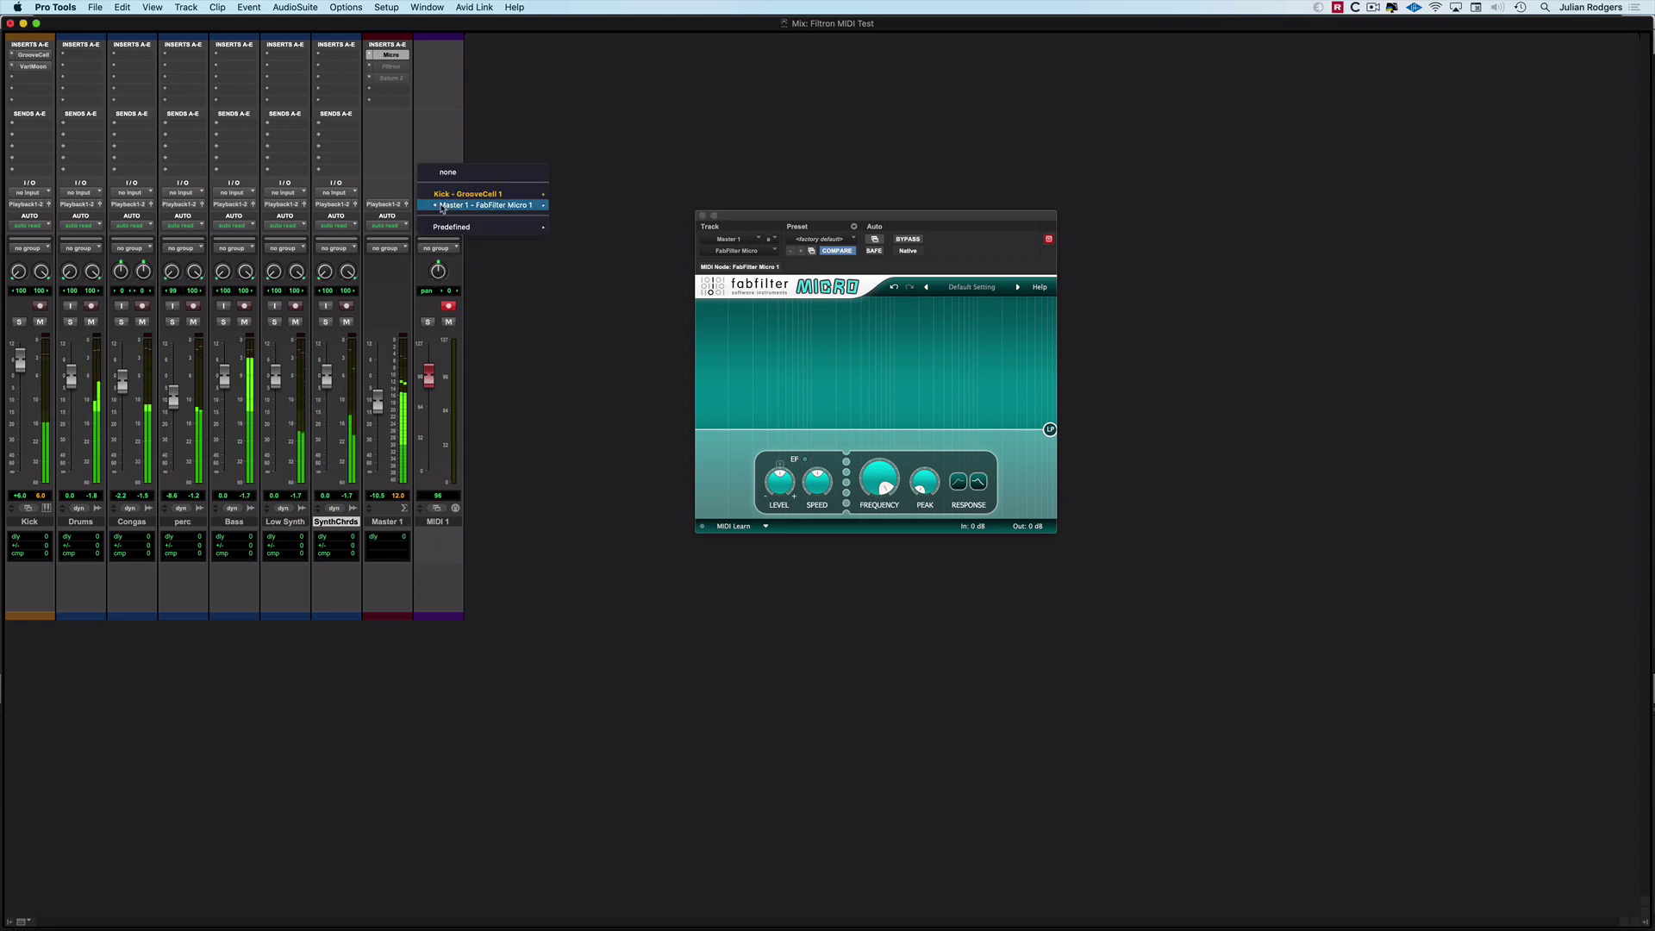
mouse_move(483, 206)
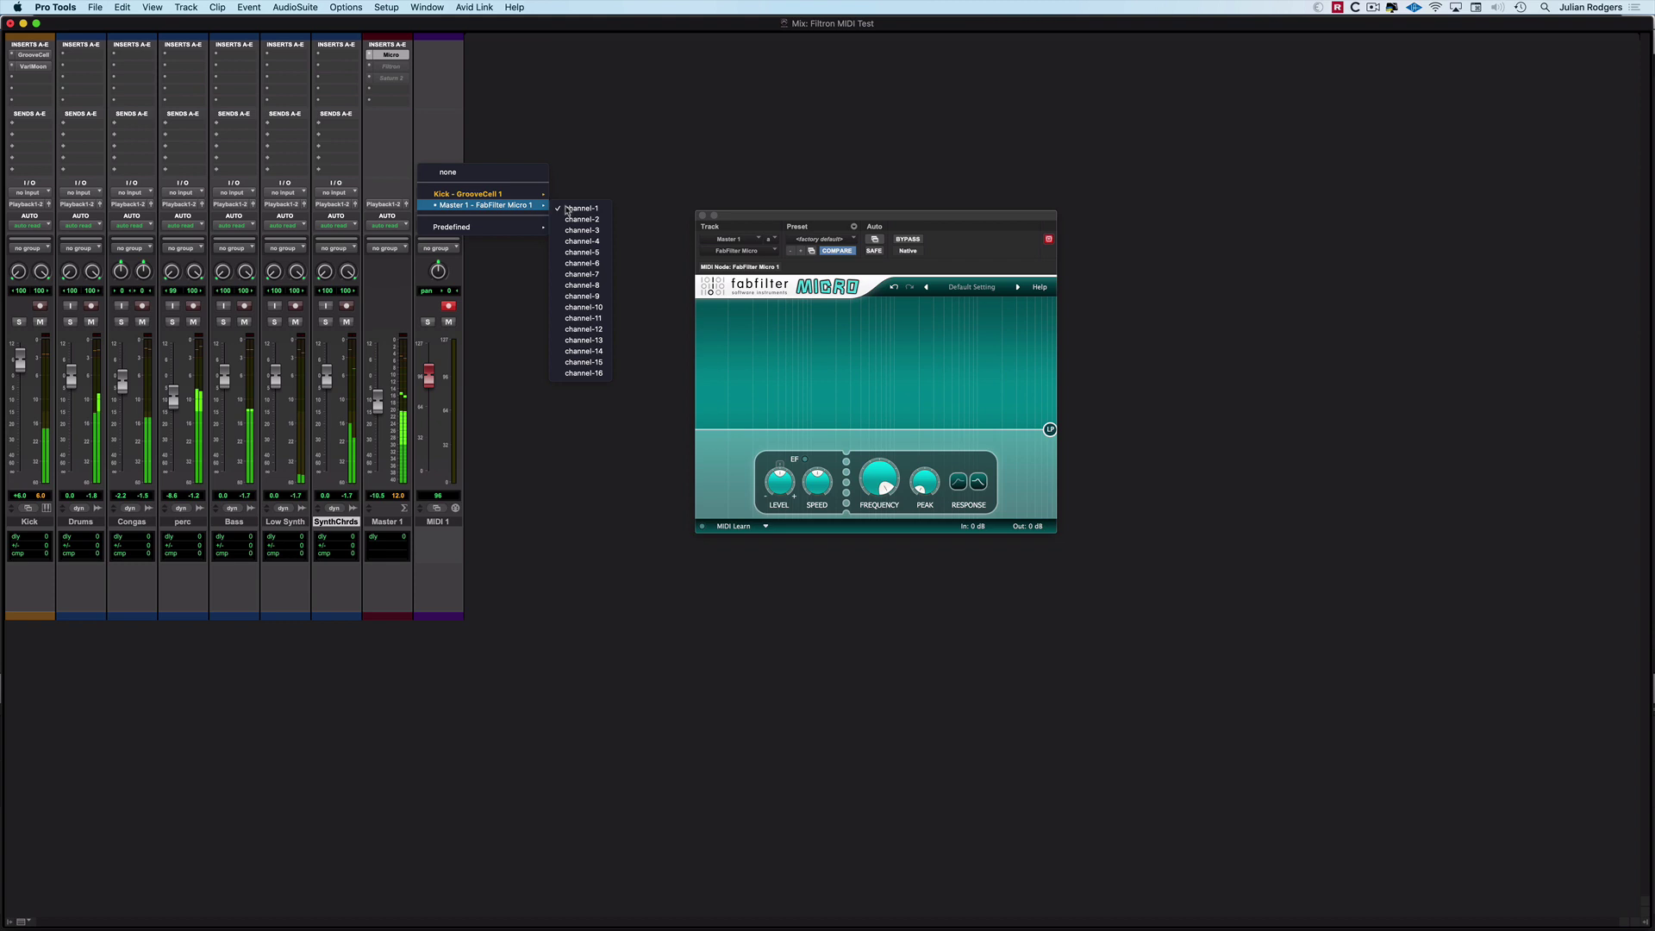
click(570, 210)
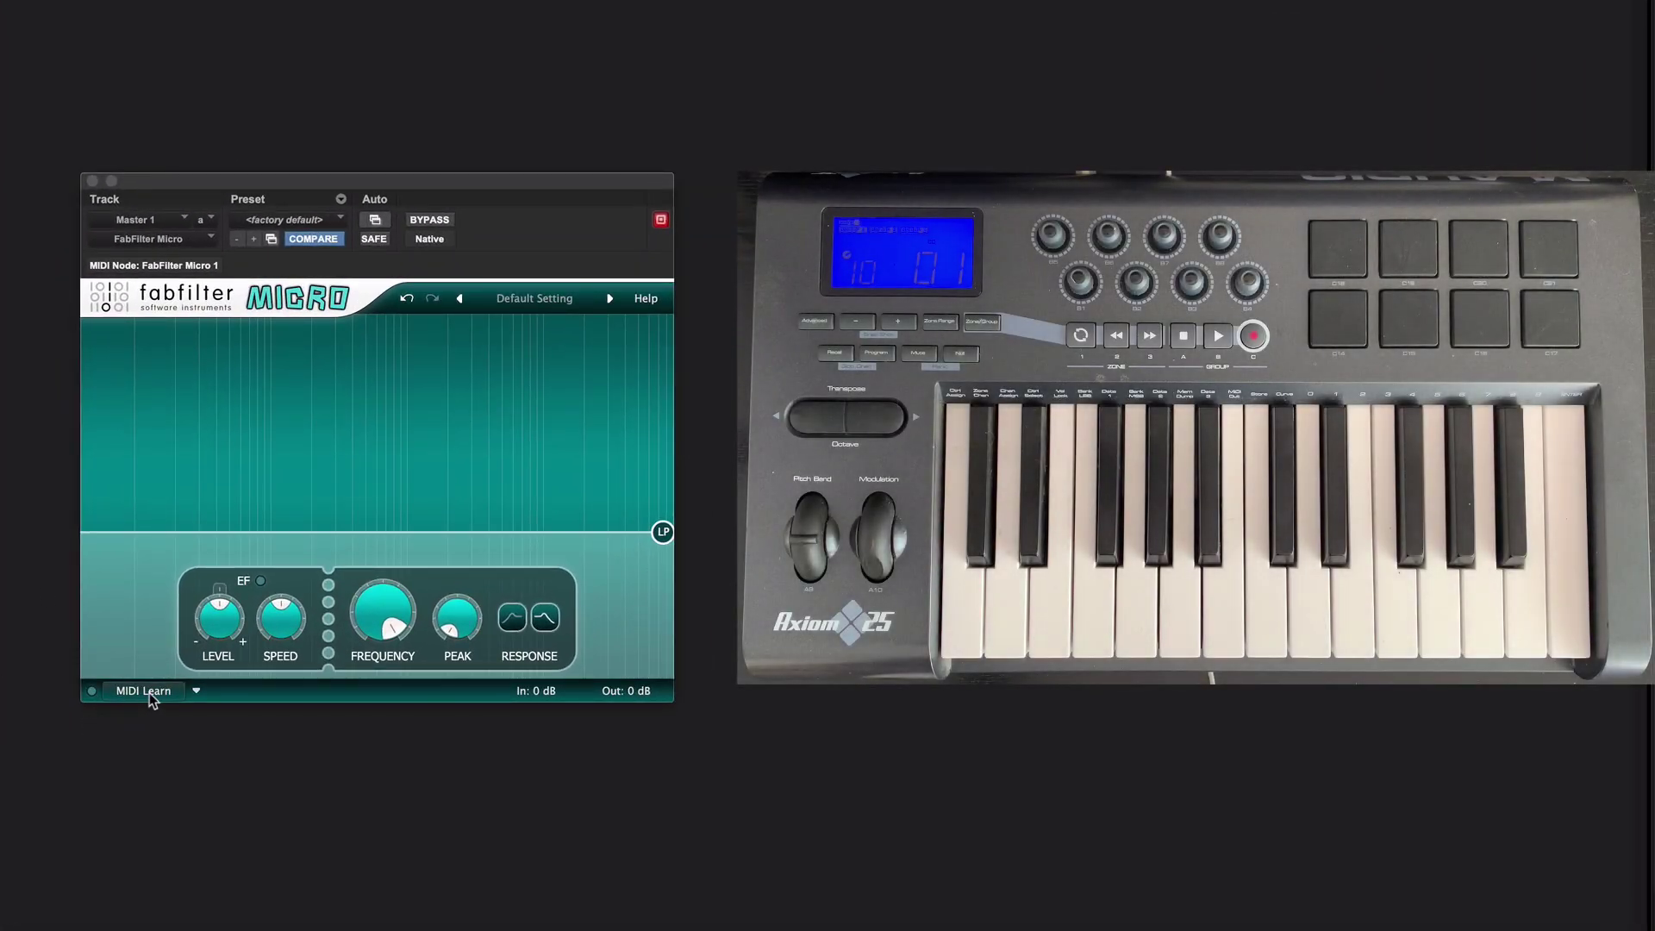
MIDI-learn Micro's Frequency to the controller's mod wheel.
click(143, 691)
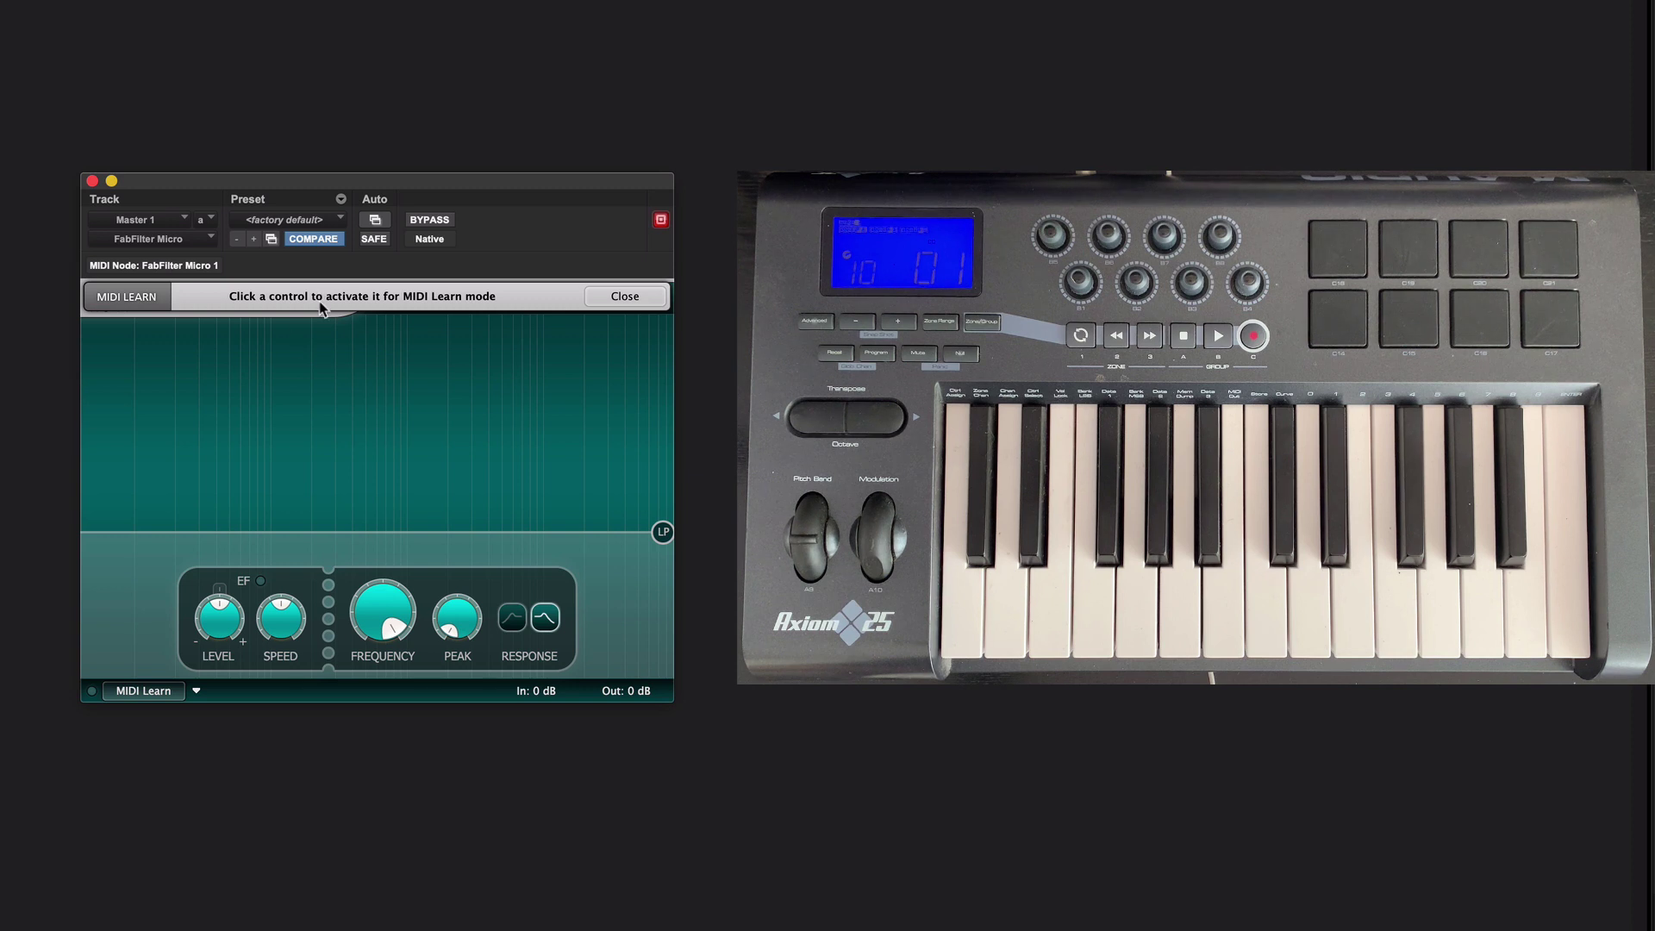
click(384, 622)
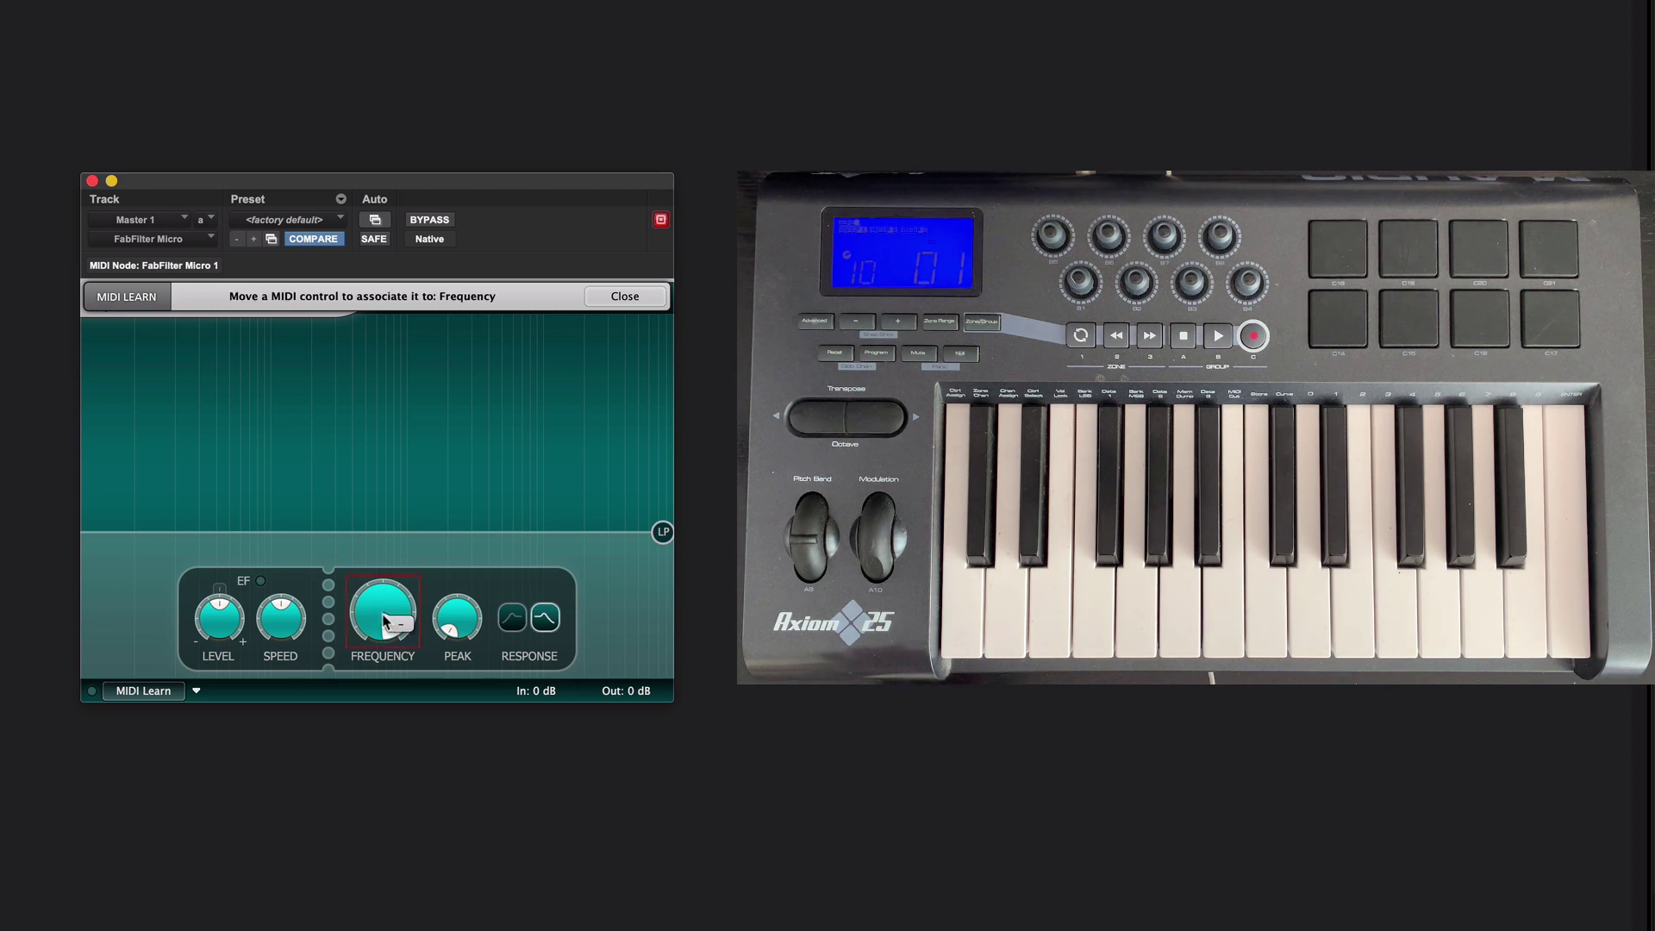
click(625, 297)
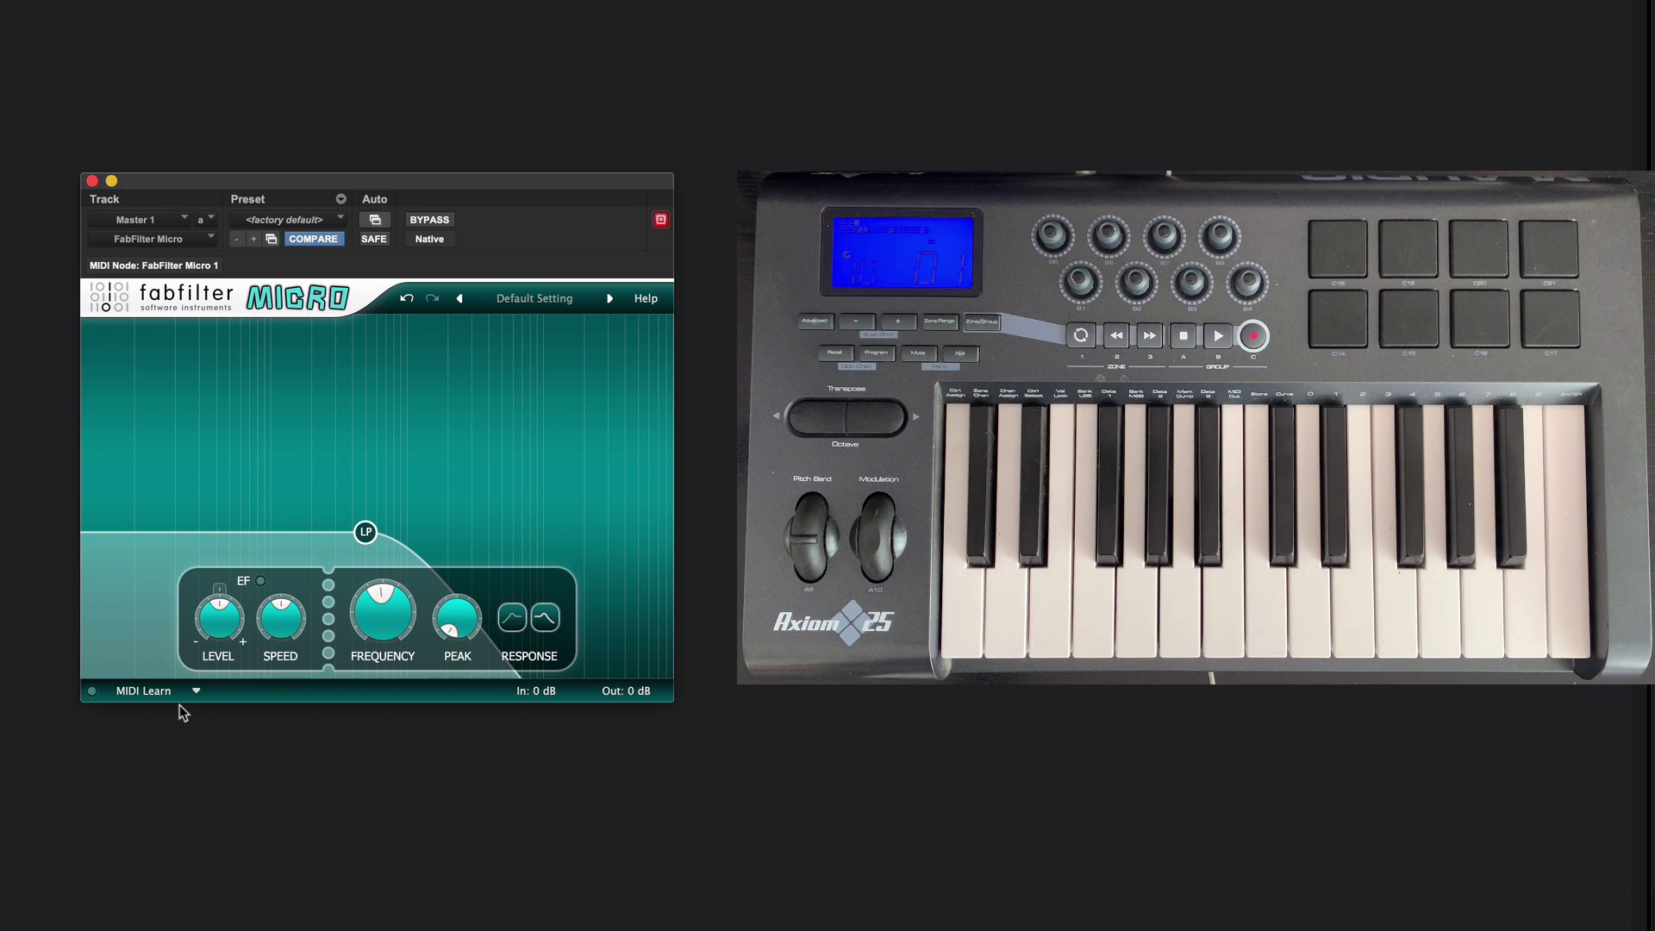
MIDI-learn Micro's Peak to a hardware knob on the controller.
click(143, 691)
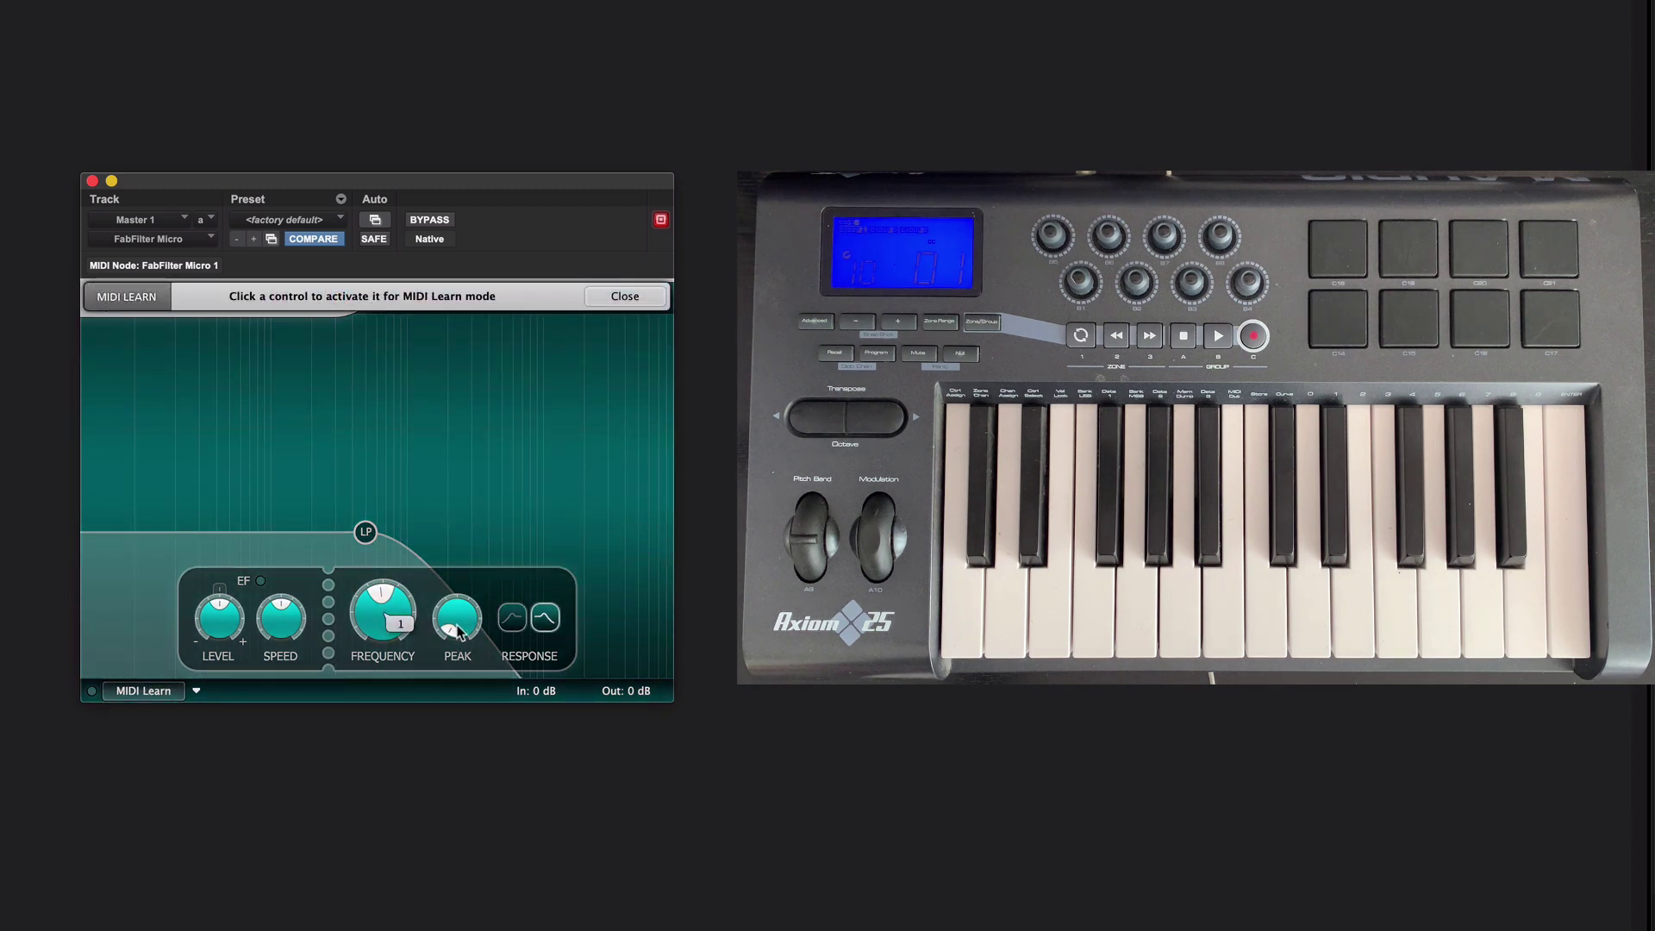
click(459, 628)
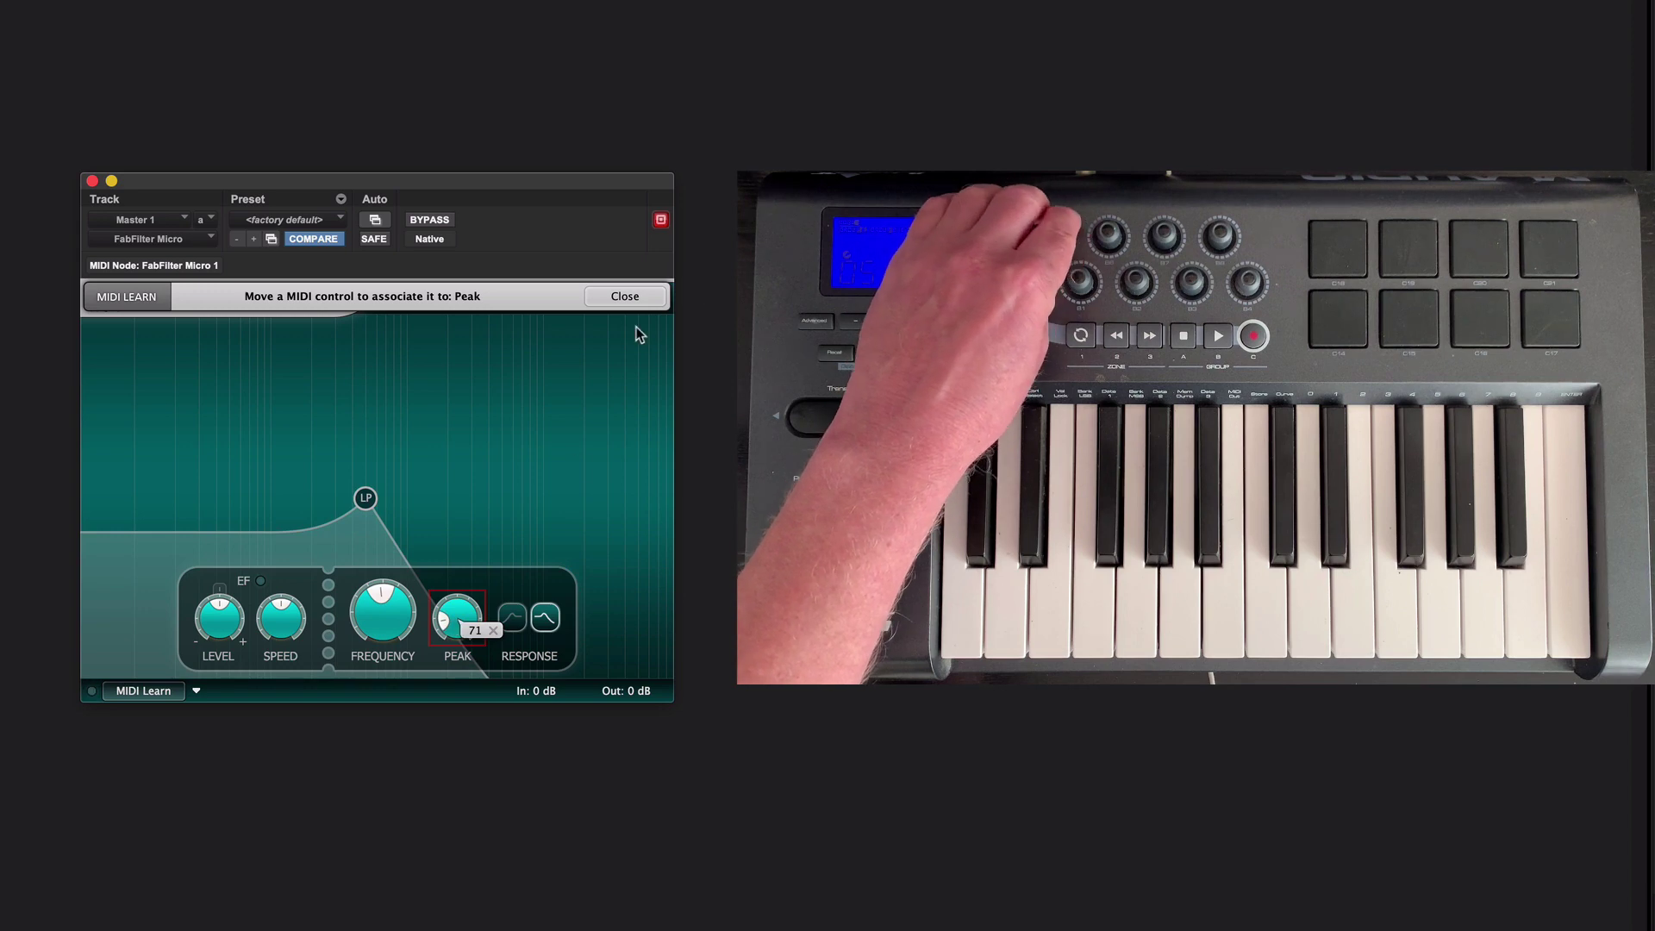
click(624, 298)
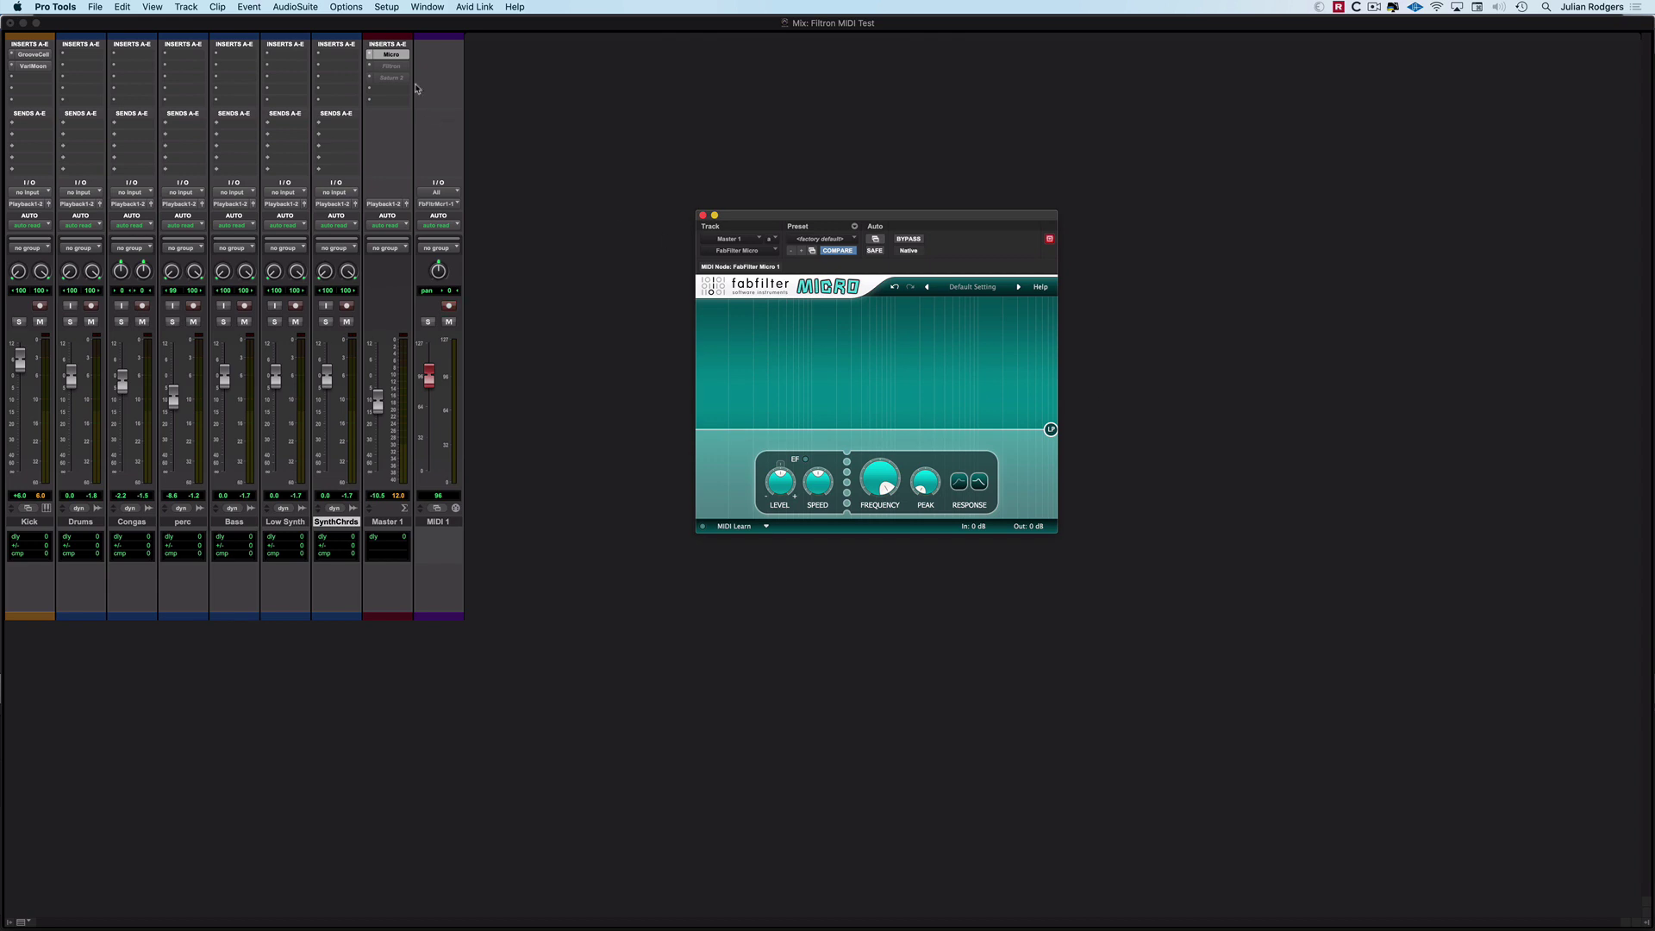
Open and activate the Filtron insert, then route MIDI 1 to 'Master 1 - Filtron 1' channel 1.
click(391, 66)
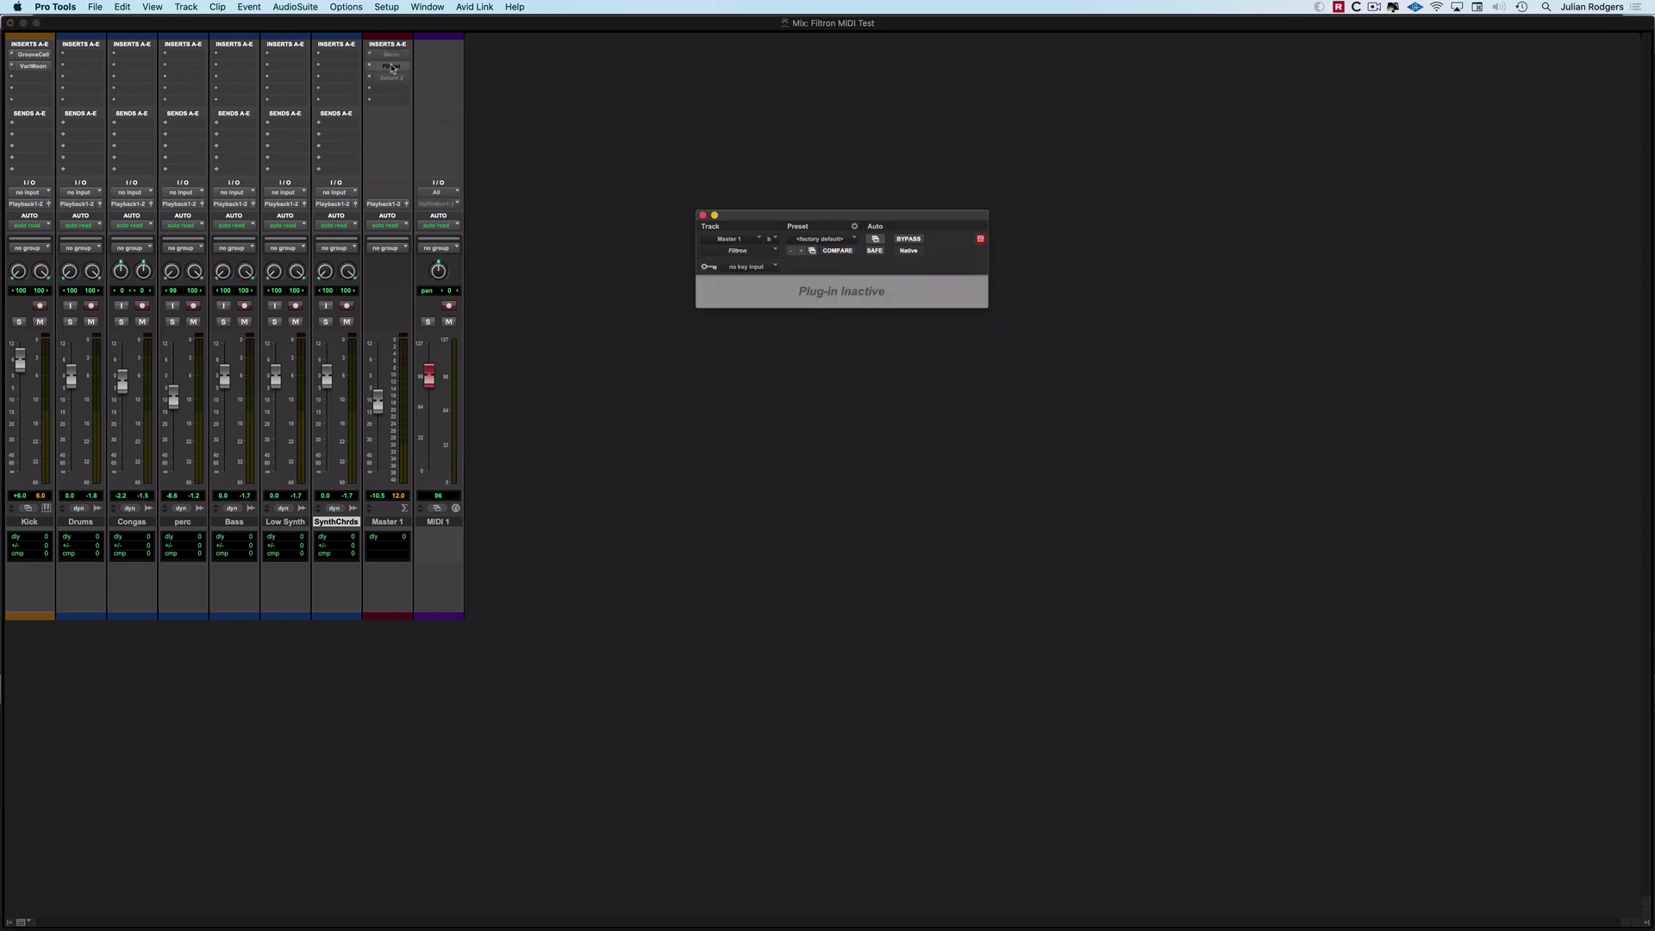
ctrl+super+click(391, 68)
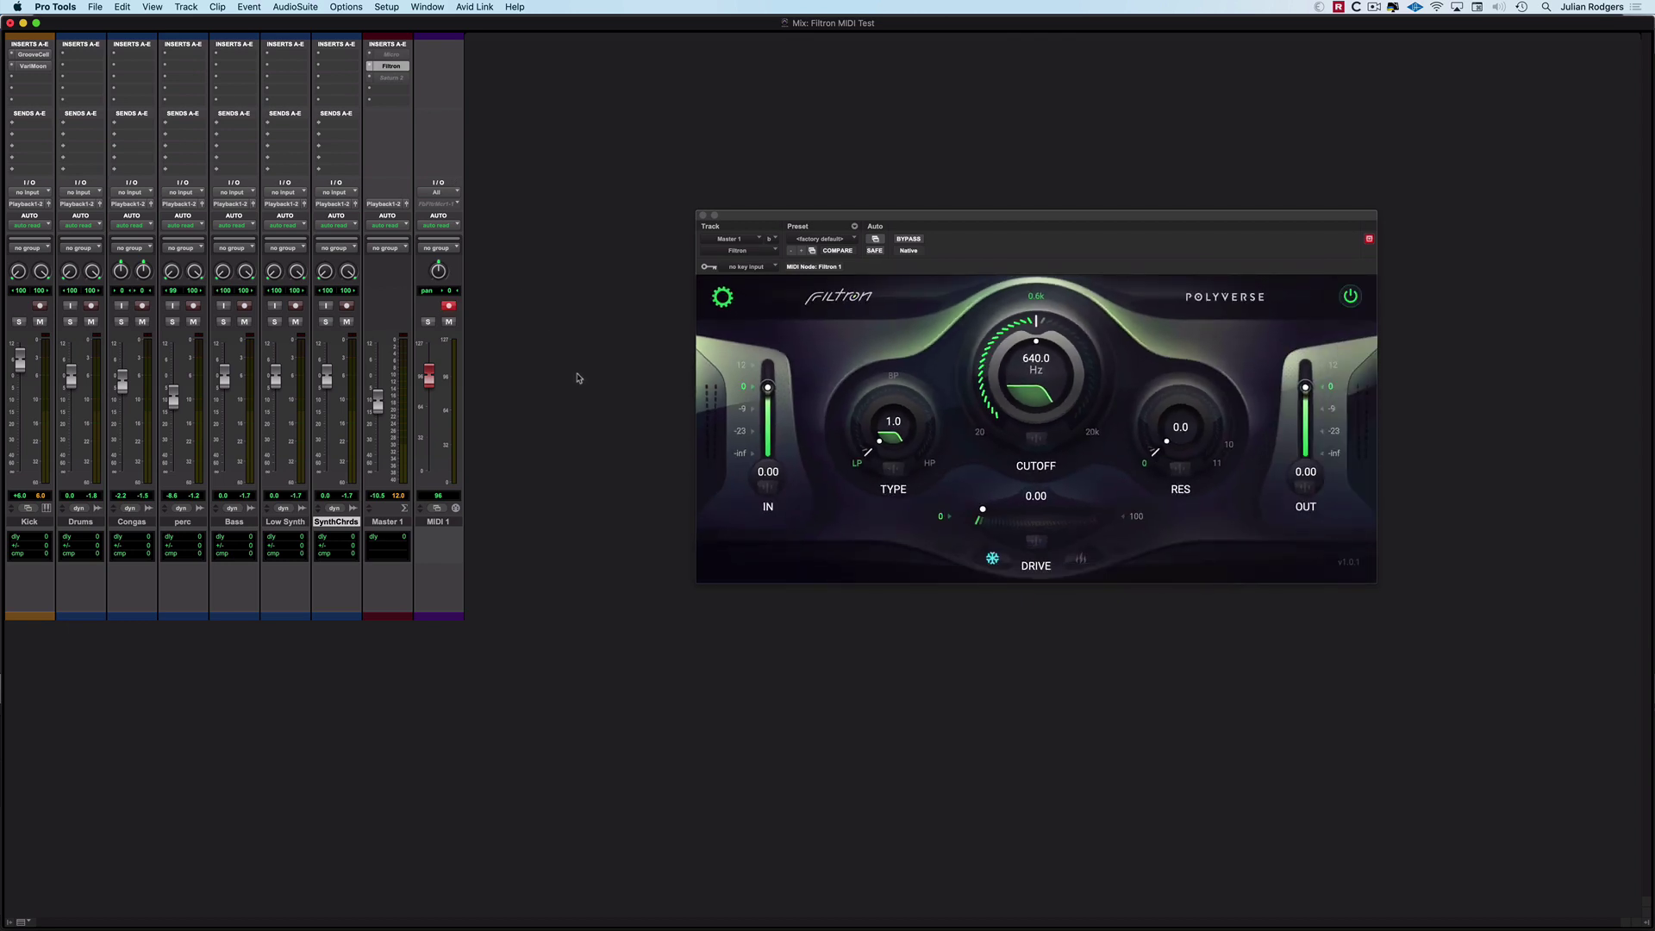
click(440, 204)
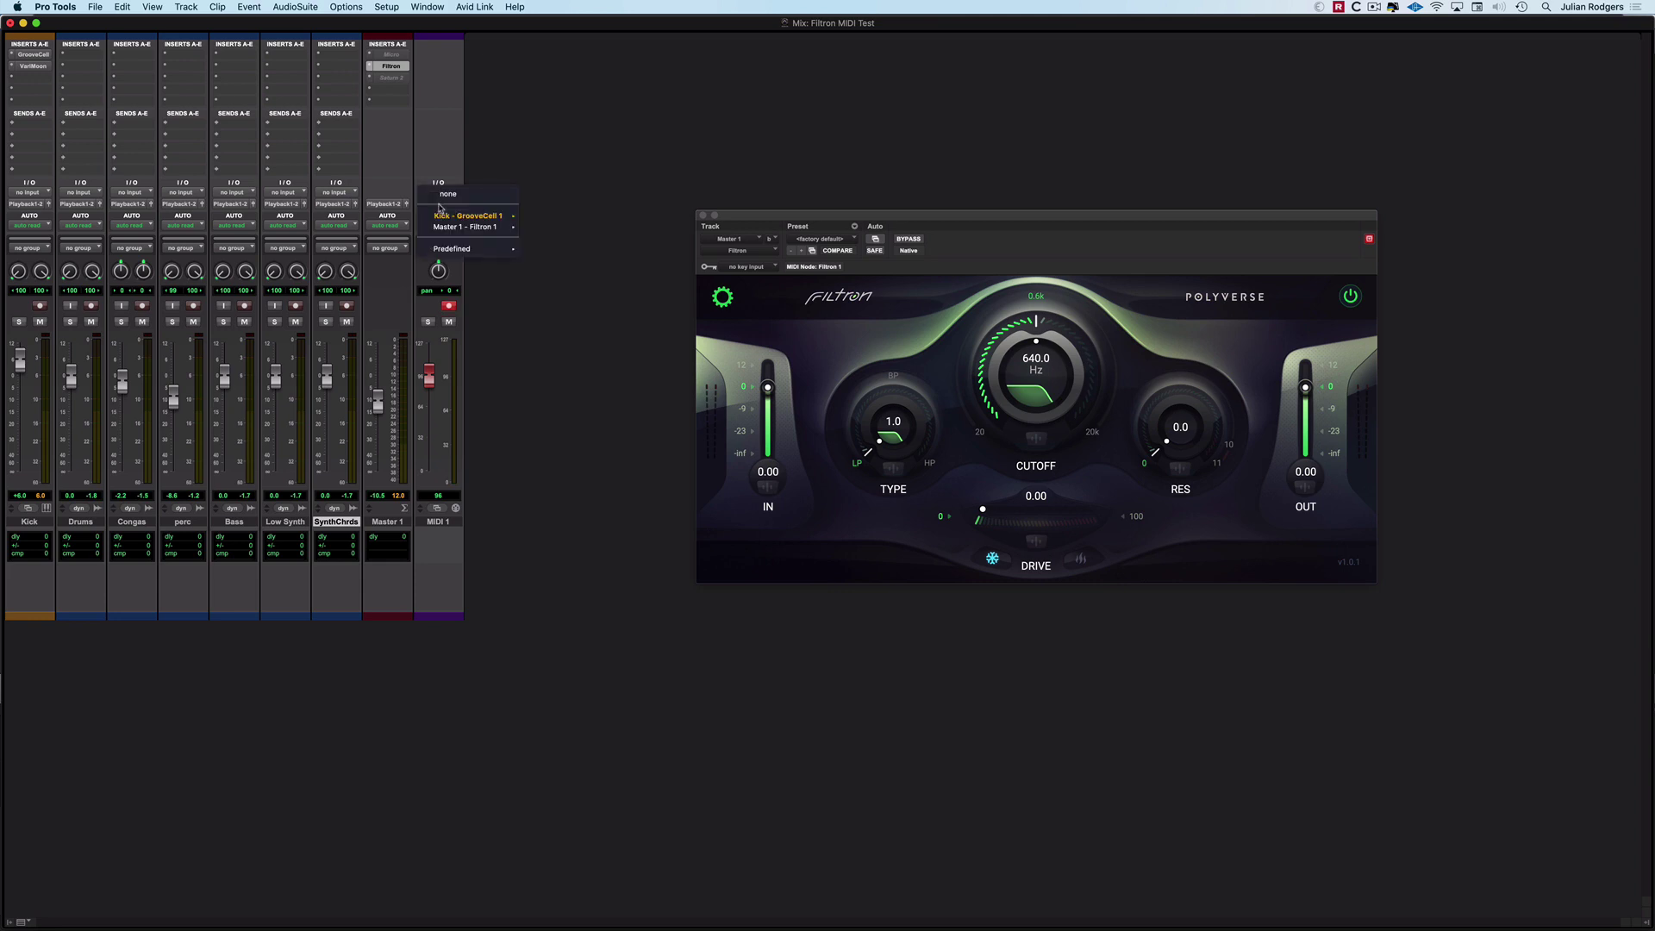
mouse_move(465, 226)
click(549, 231)
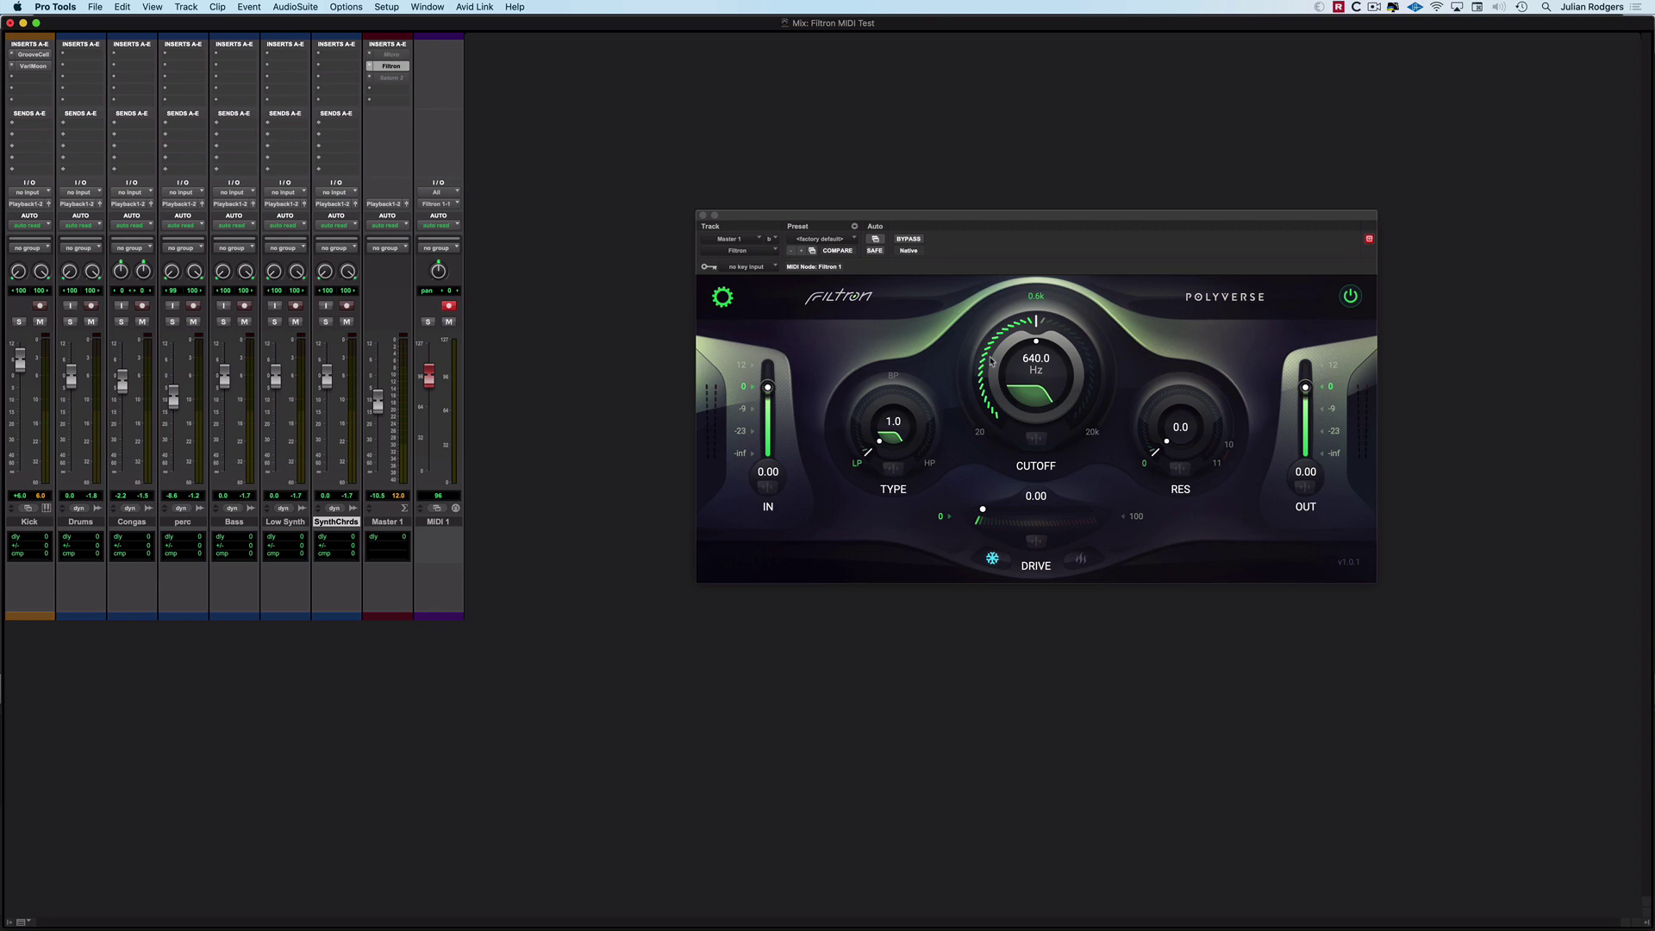
MIDI-learn Filtron's Cutoff to the mod wheel (CC 1).
right_click(1027, 369)
click(1028, 360)
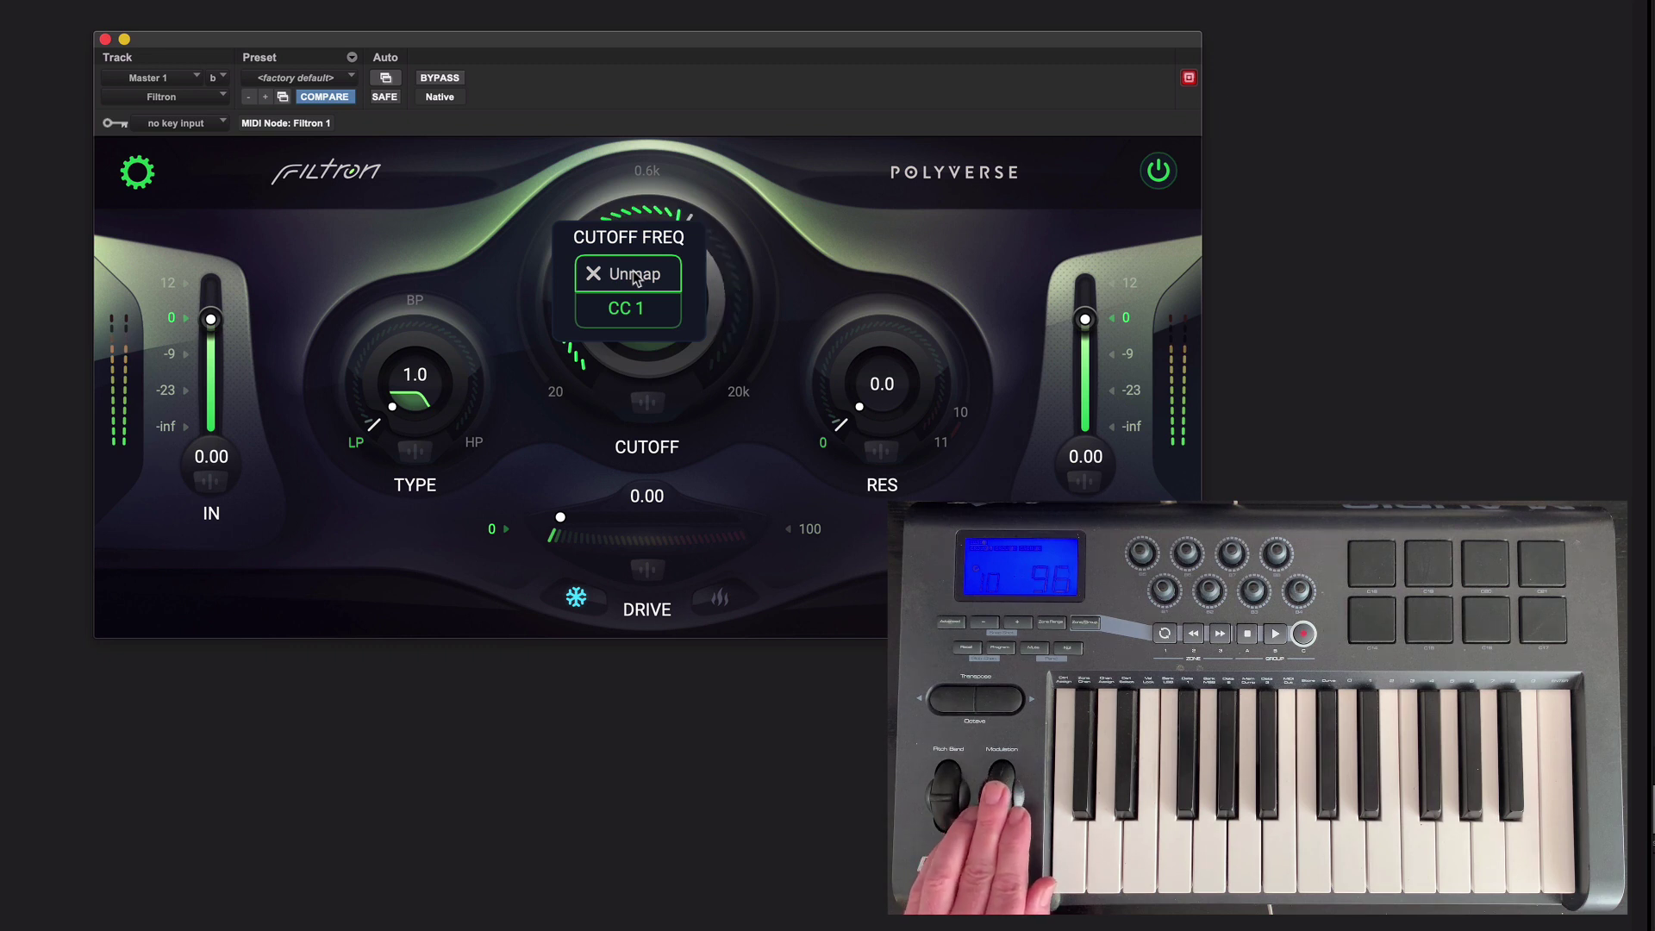
click(851, 222)
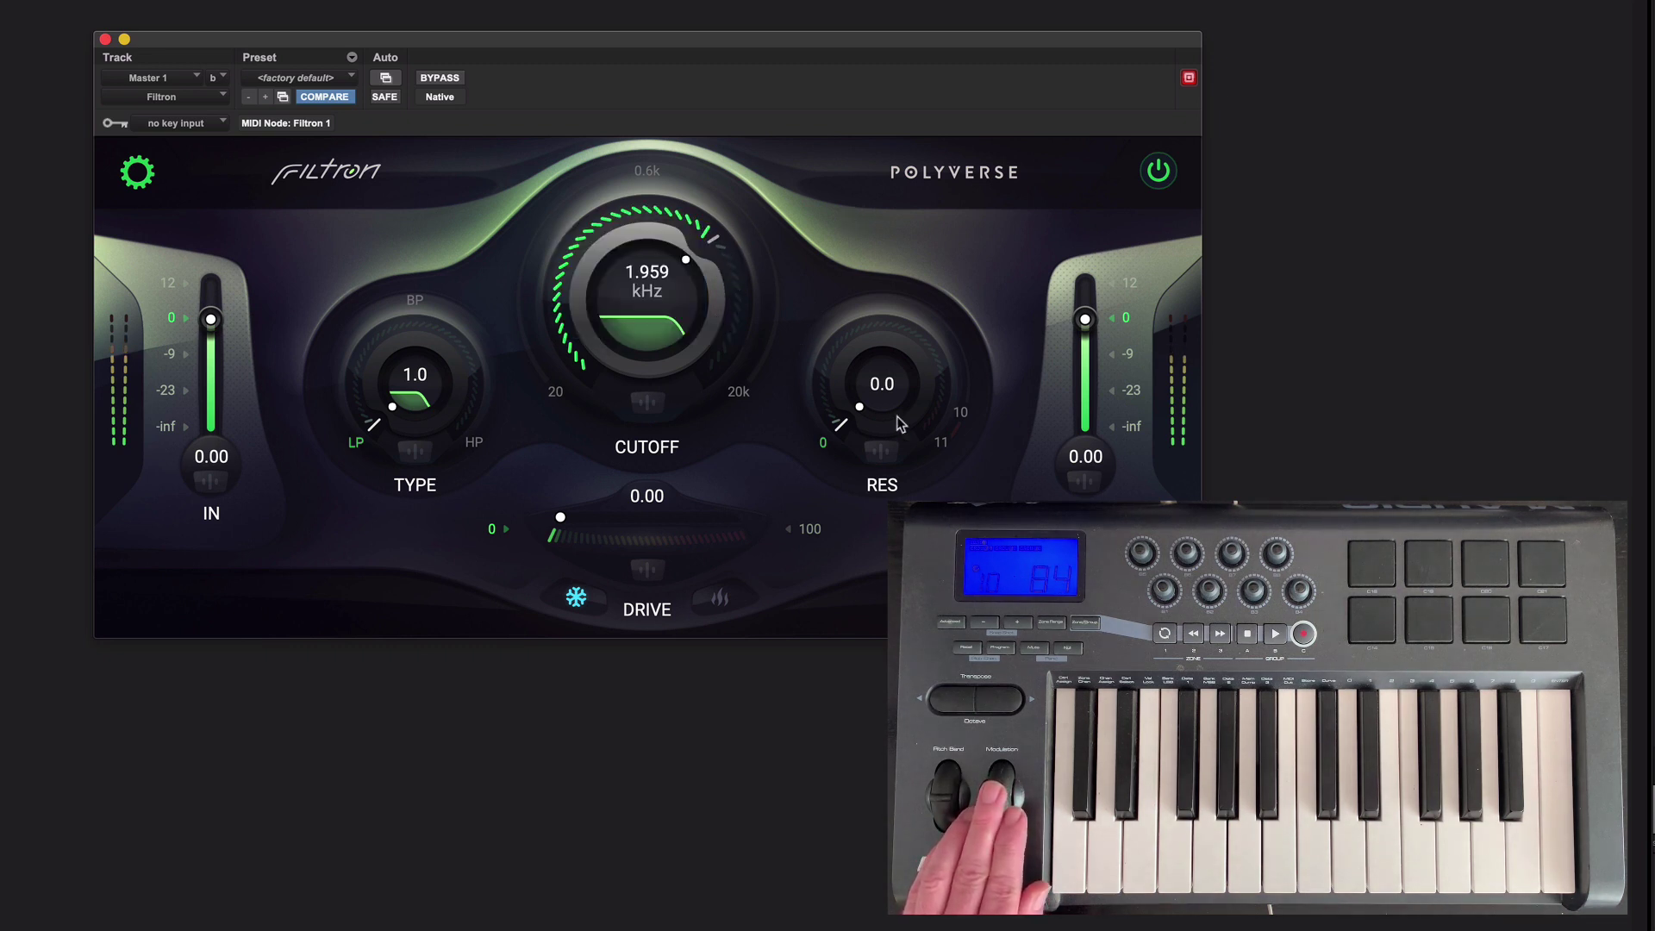
MIDI-learn Filtron's Resonance to CC 71 and Drive to CC 91 using hardware knobs.
right_click(885, 392)
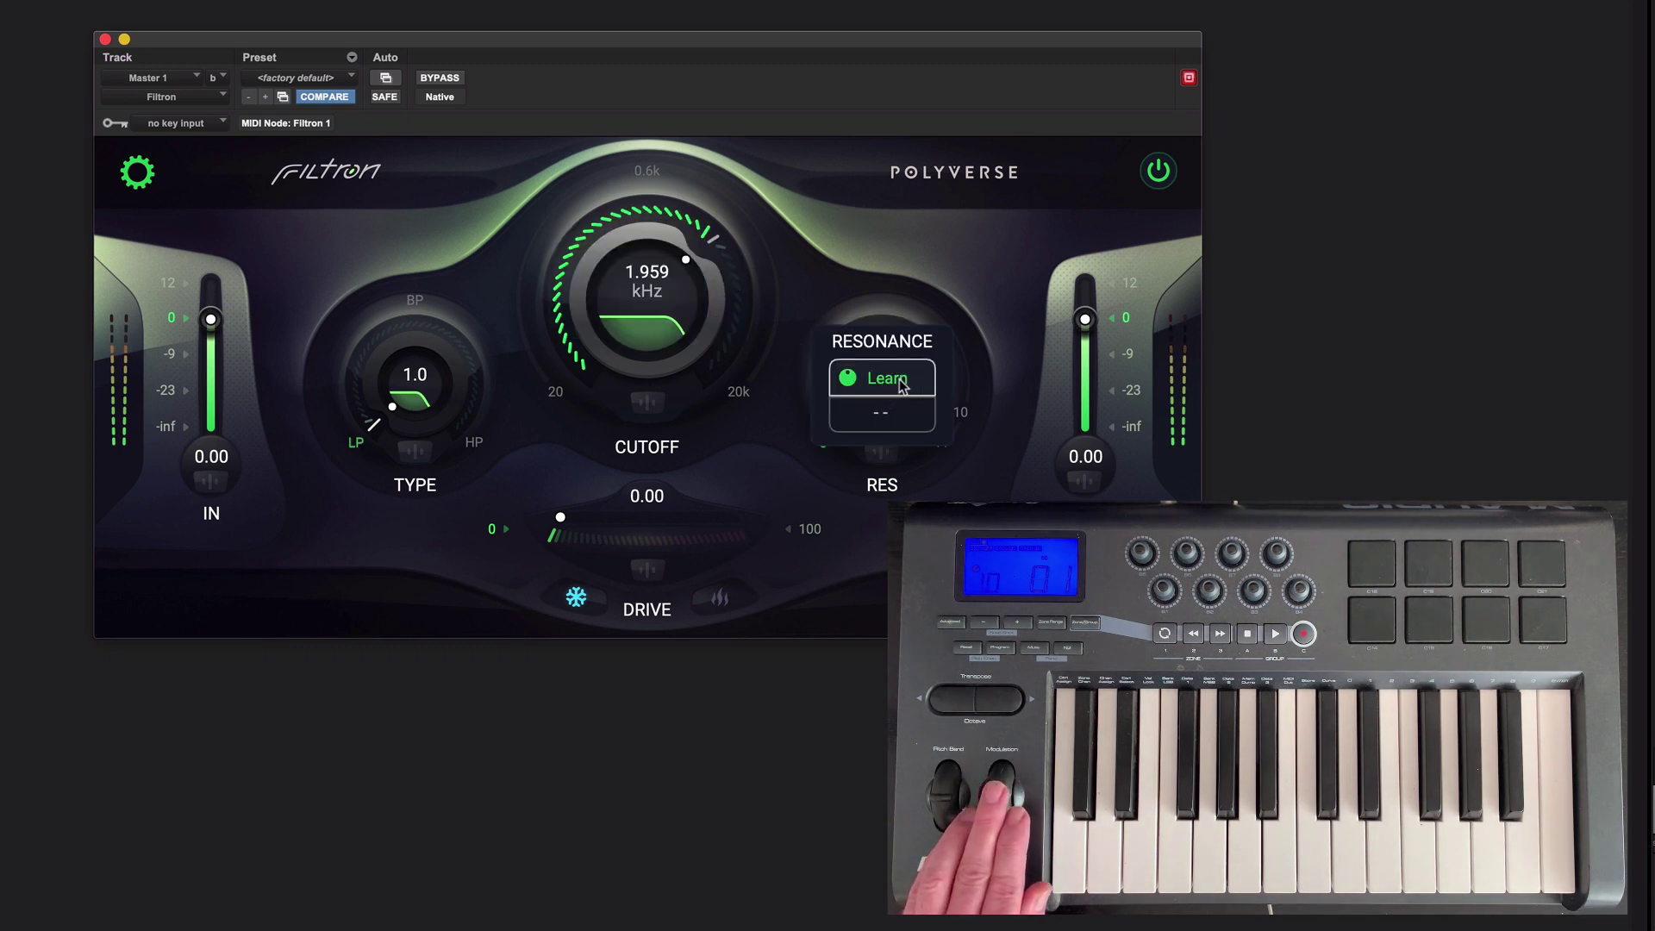
click(887, 377)
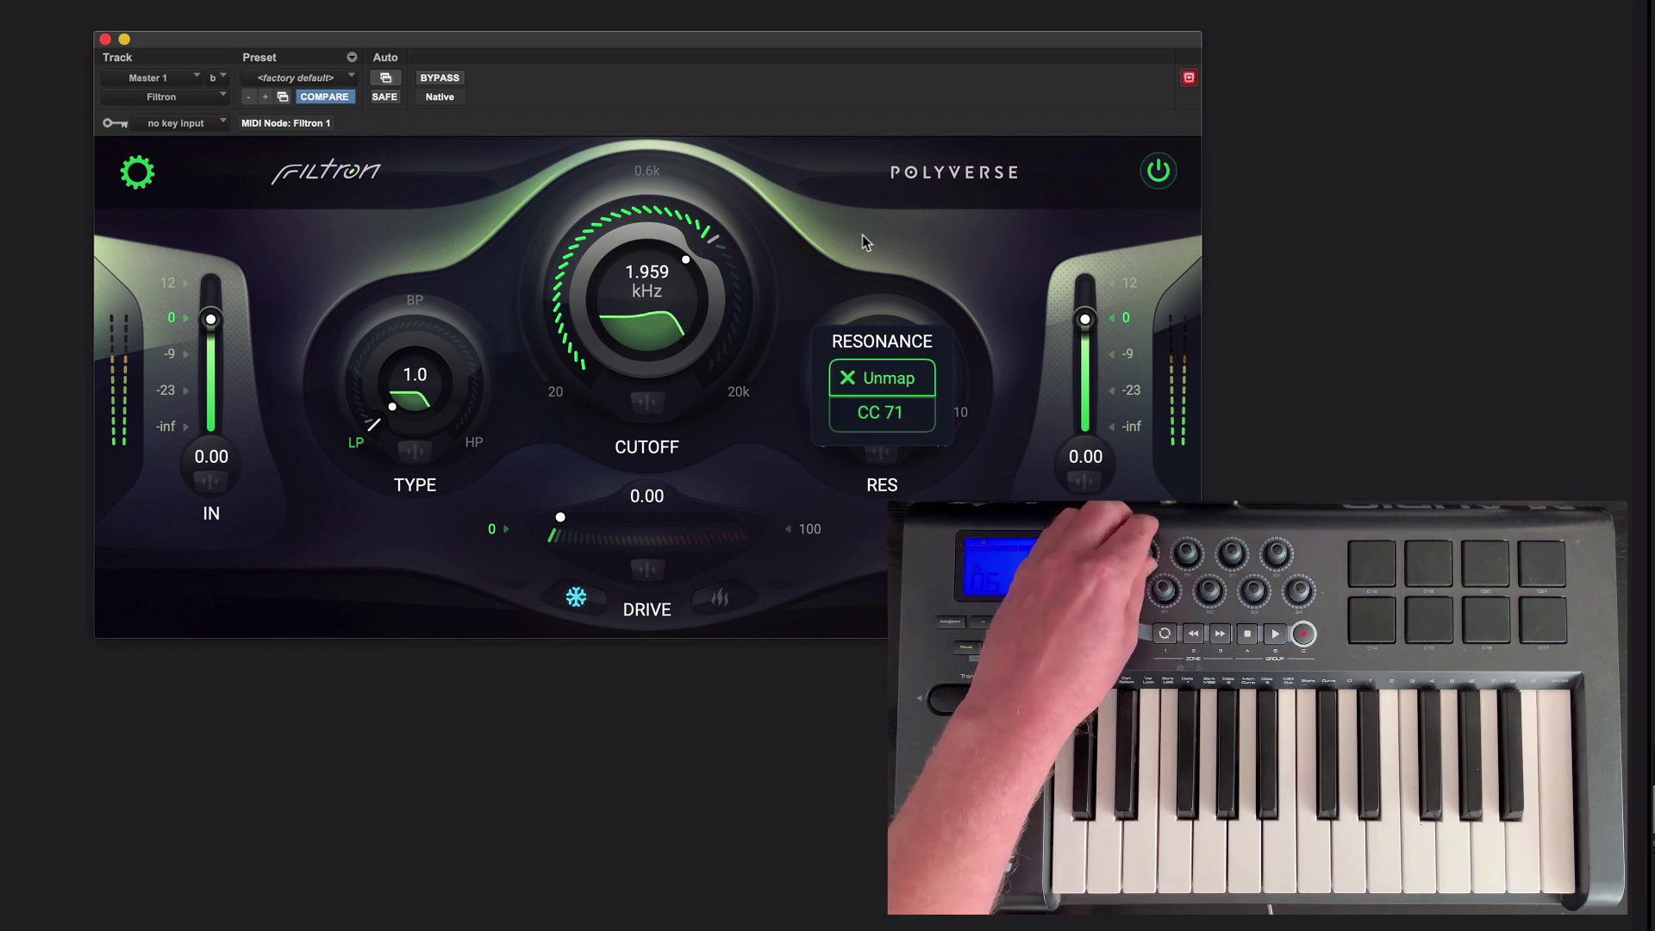
right_click(646, 540)
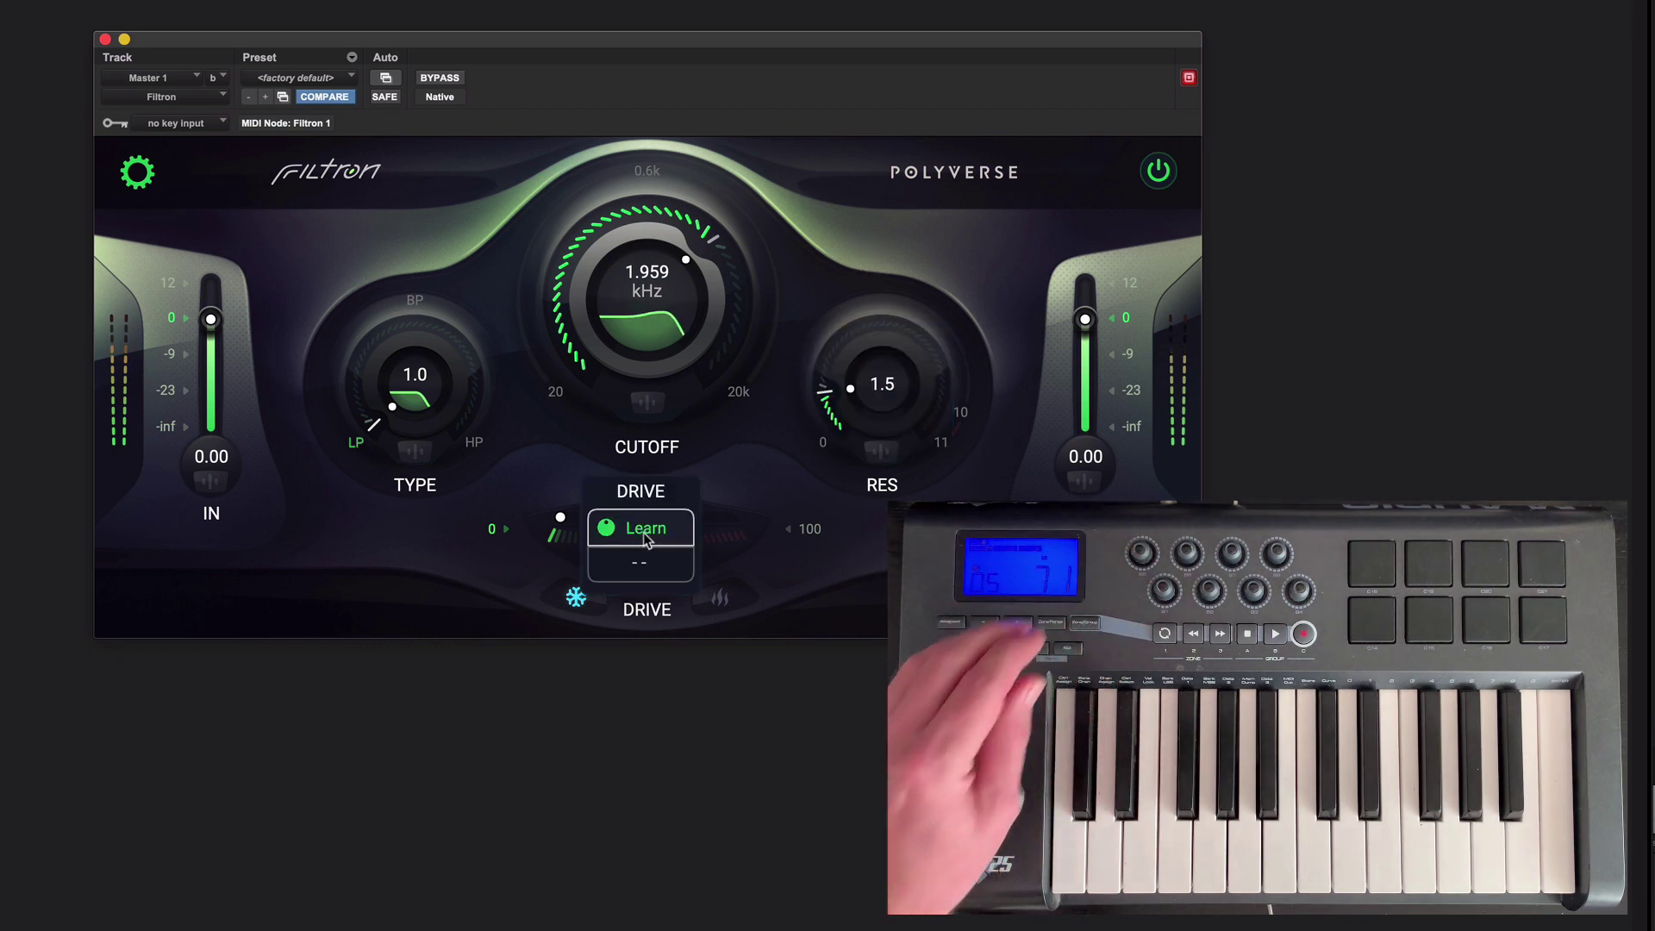
click(647, 532)
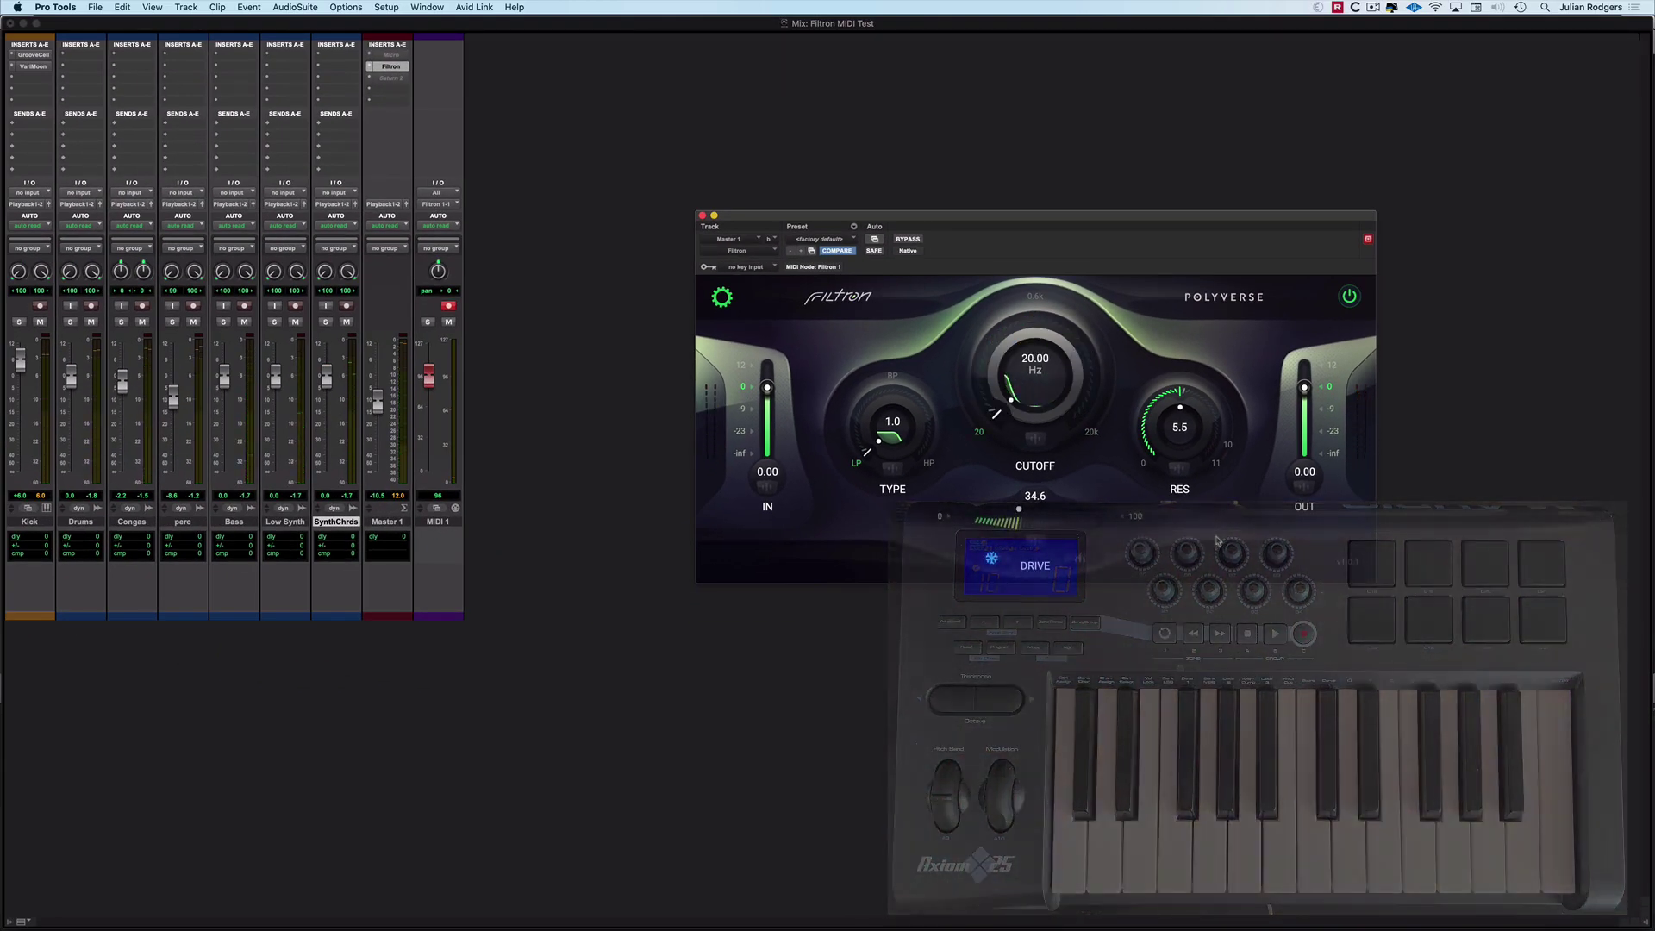
Open Saturn 2, route MIDI 1 to 'FabFilter Saturn 2 1' channel 1, and MIDI-learn Band 1 Drive.
click(392, 79)
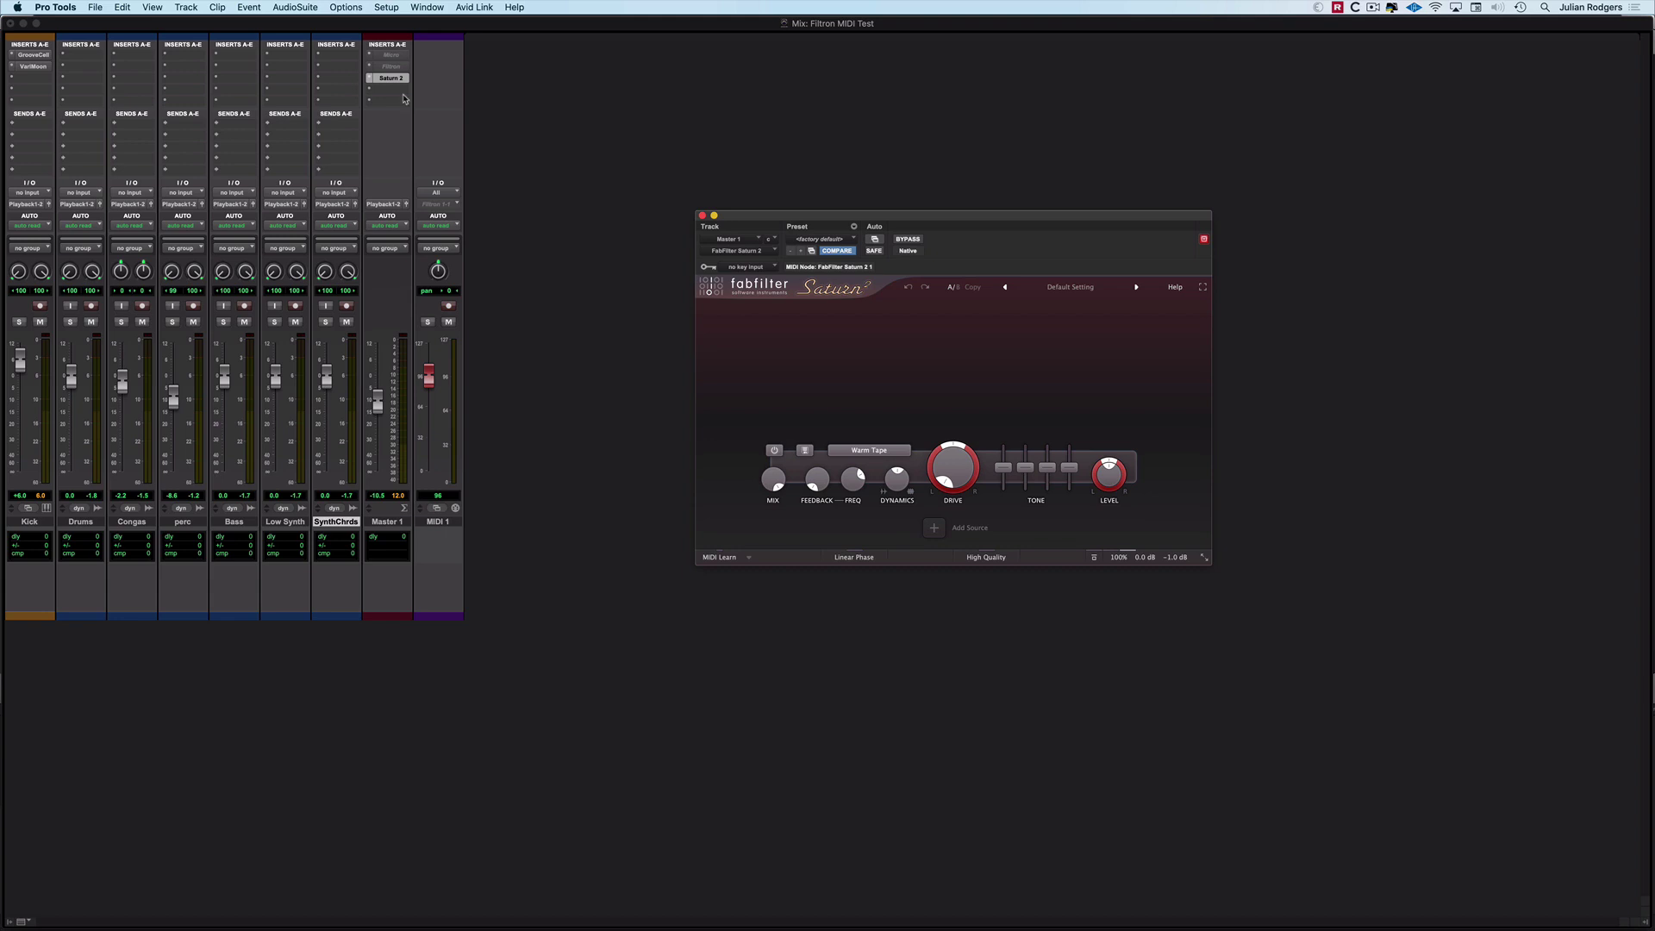
click(436, 207)
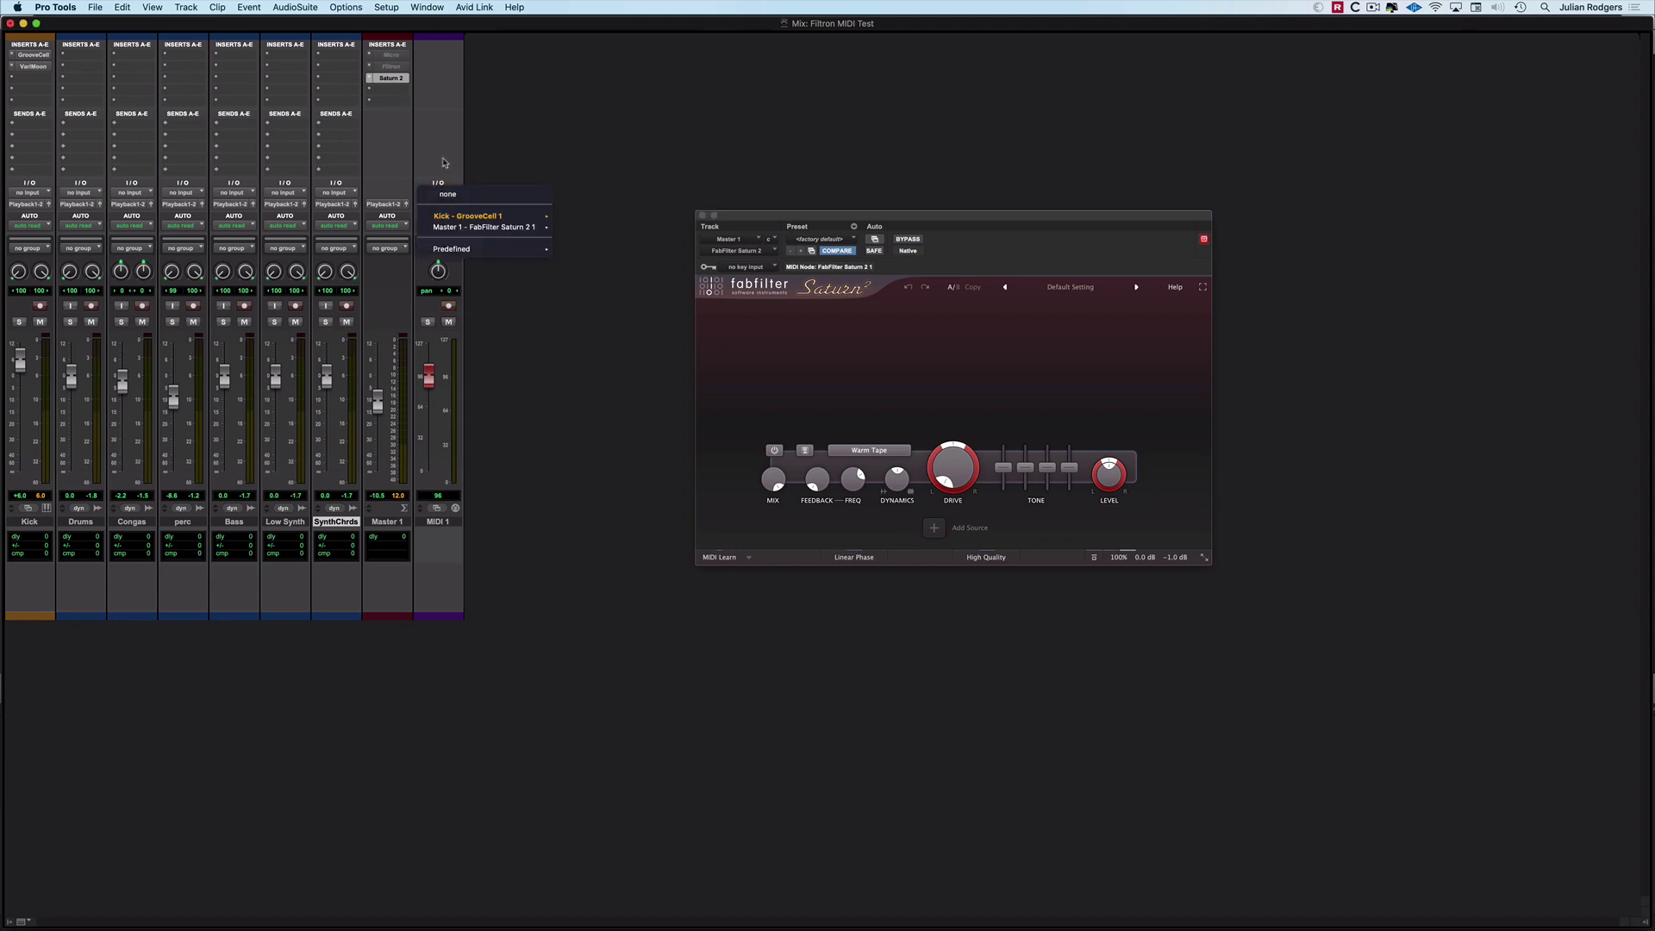
click(438, 211)
click(436, 211)
mouse_move(483, 226)
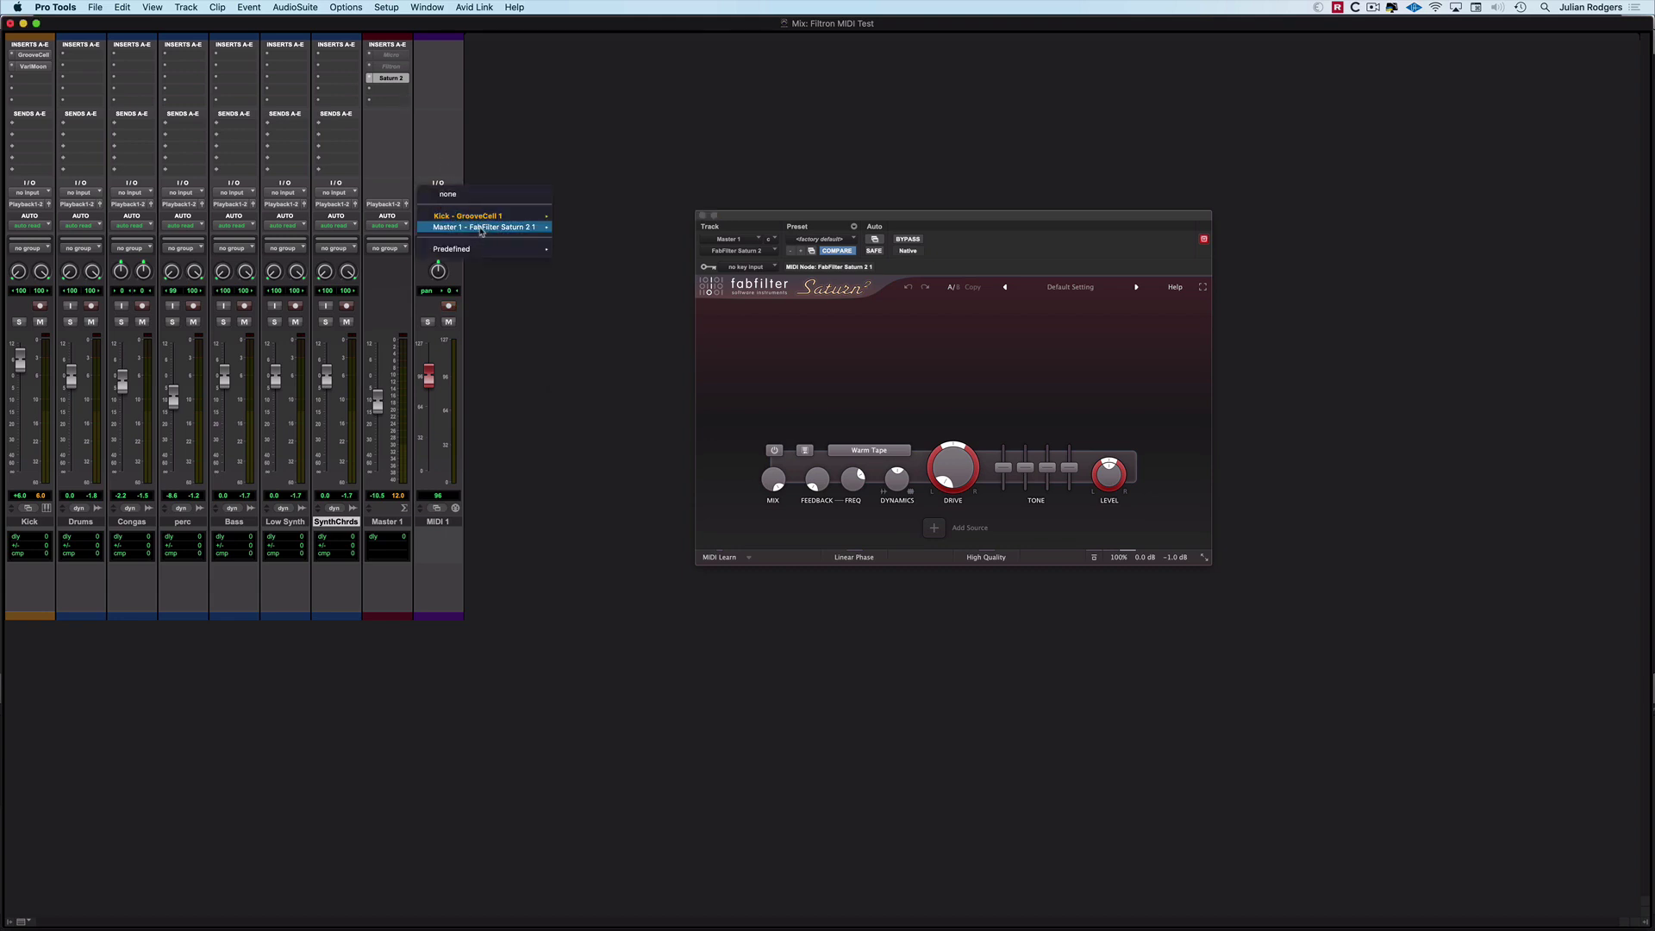
click(582, 230)
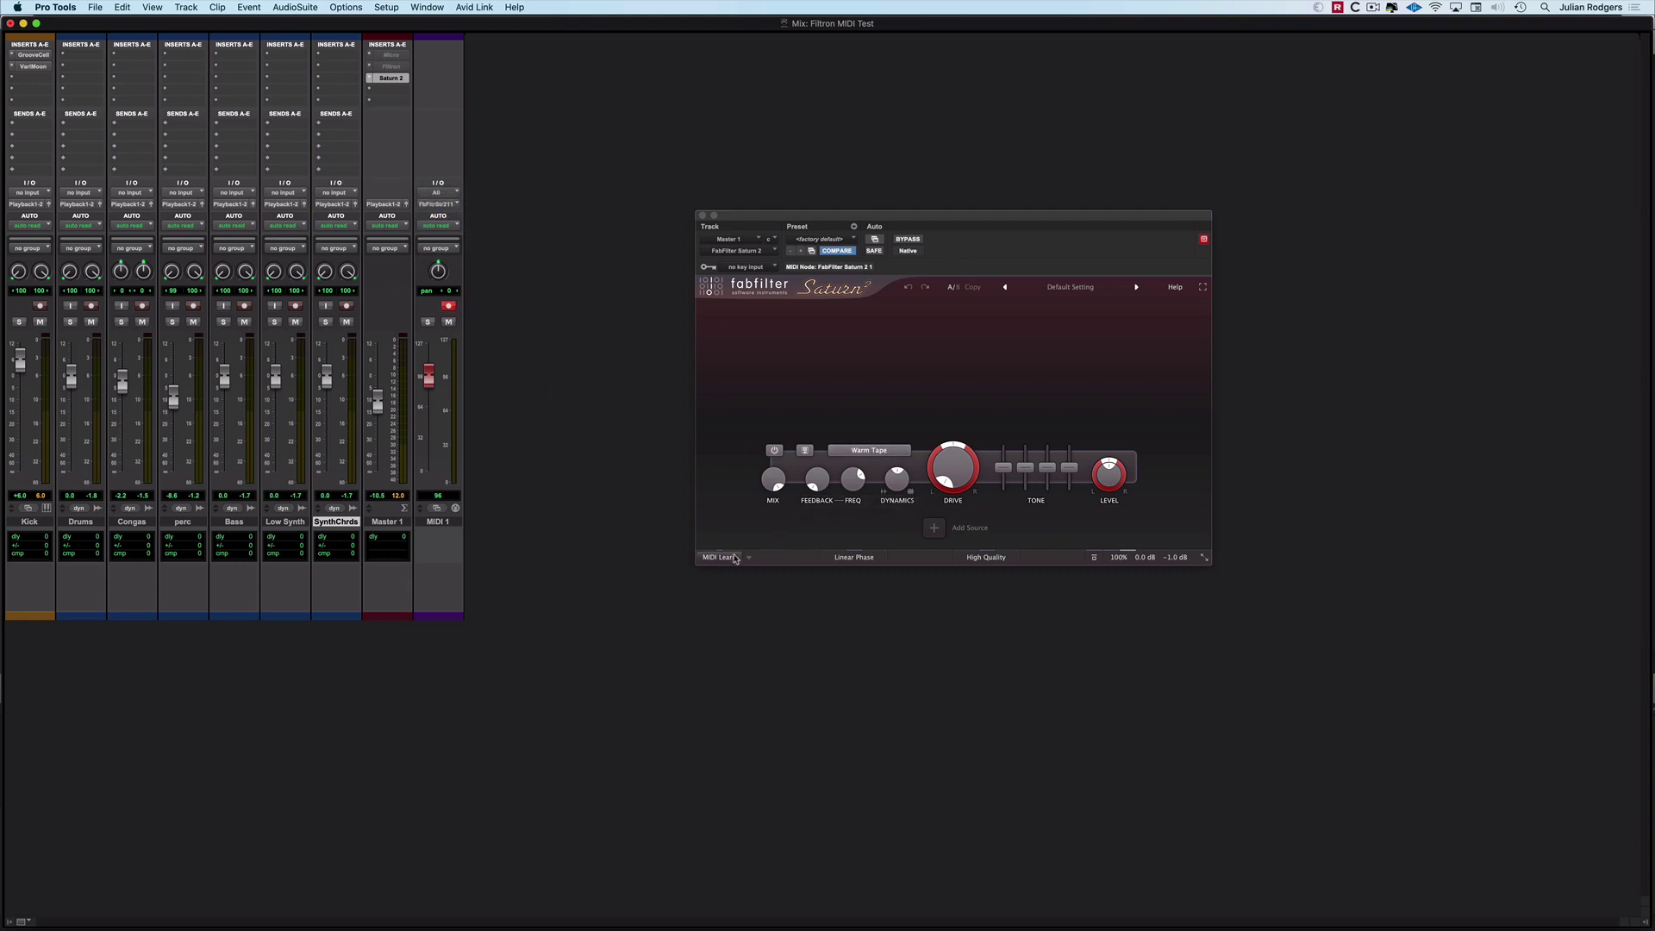
click(719, 556)
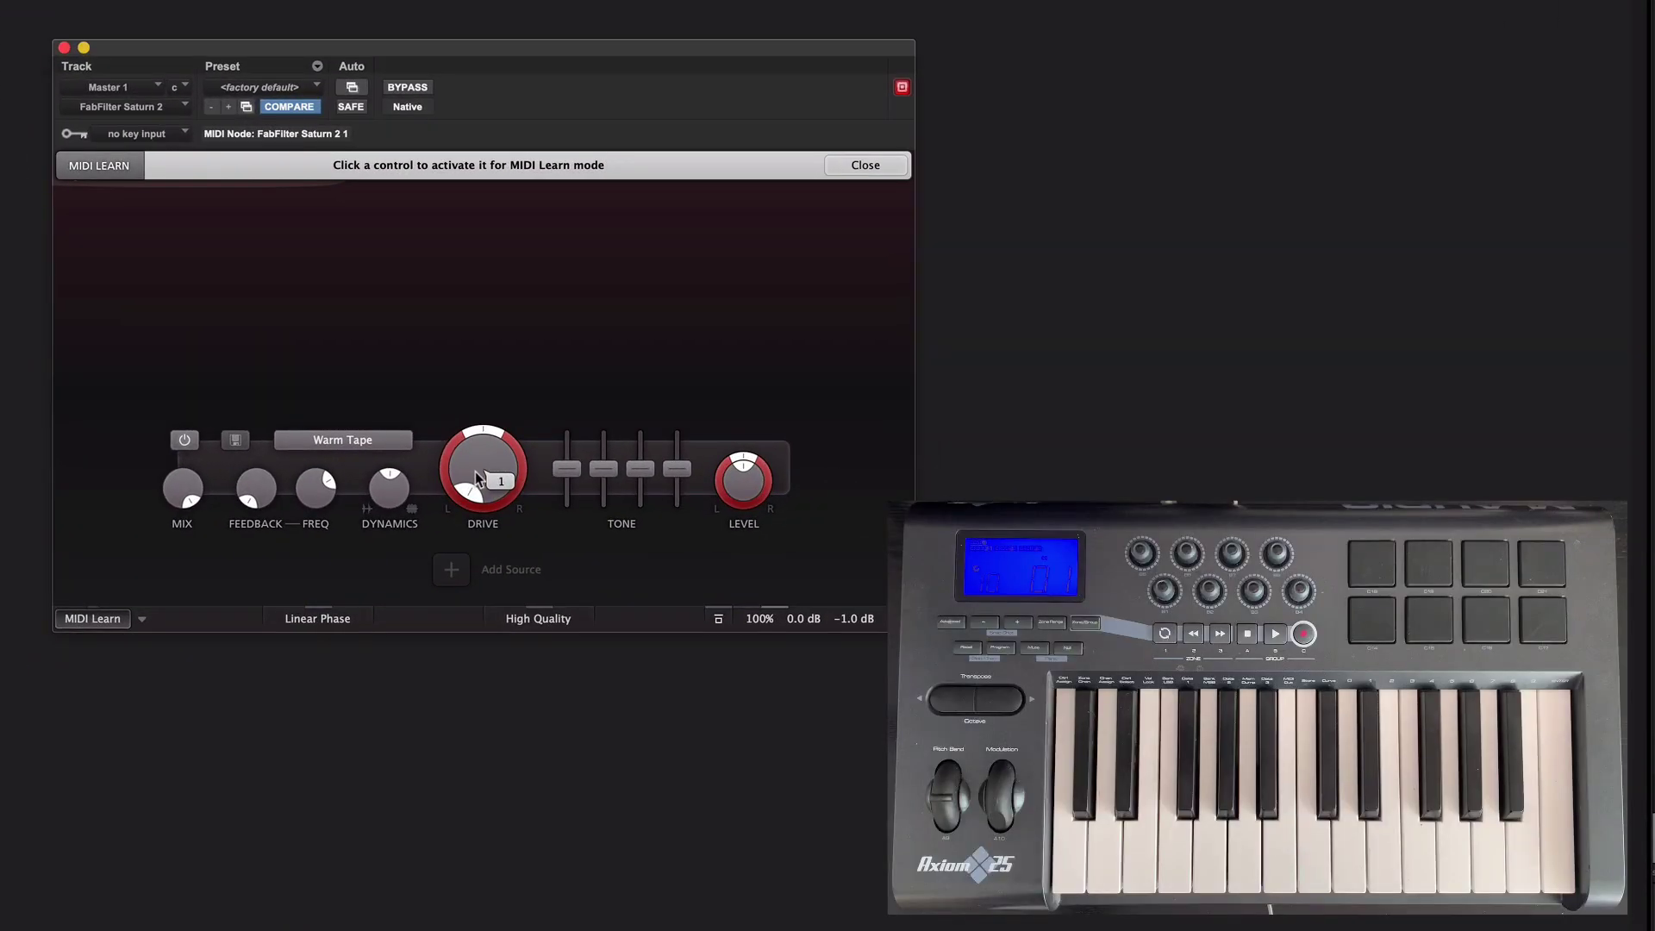
click(473, 478)
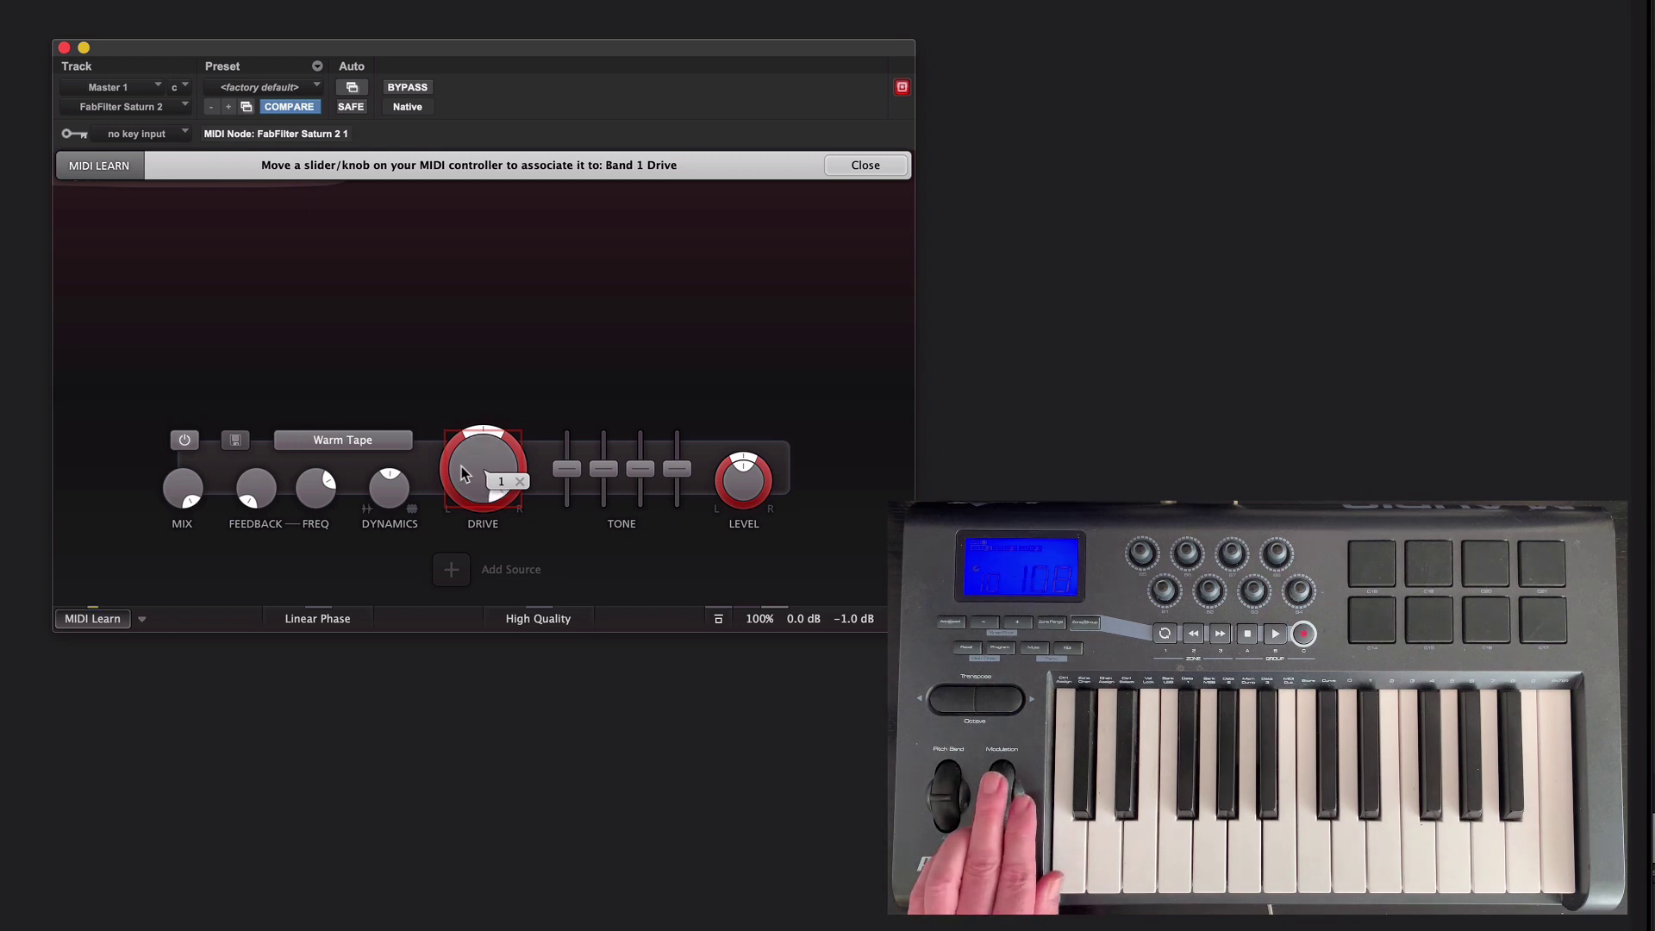